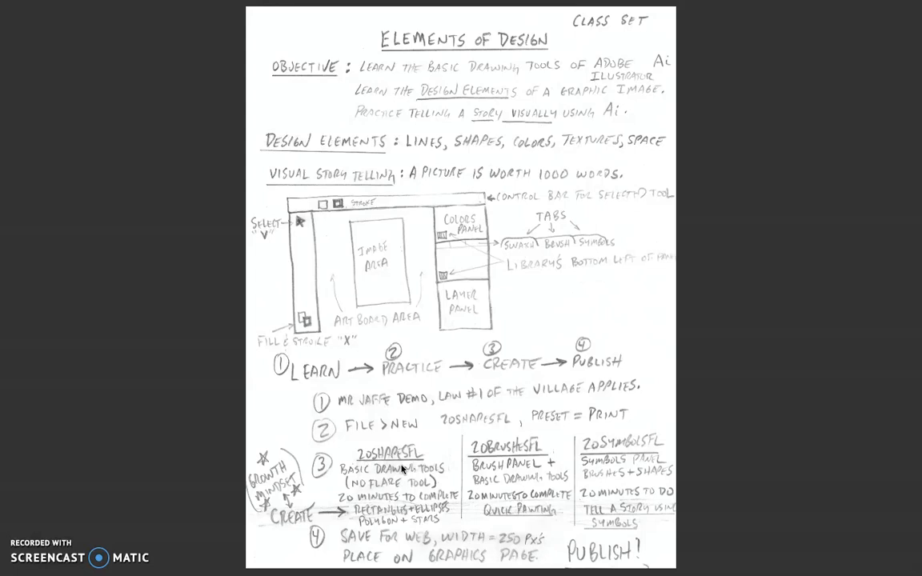
# Leave the full-screen PDF, switch to Illustrator and start a new document from the Print presets, keeping the Letter size.
pyautogui.press('Escape')
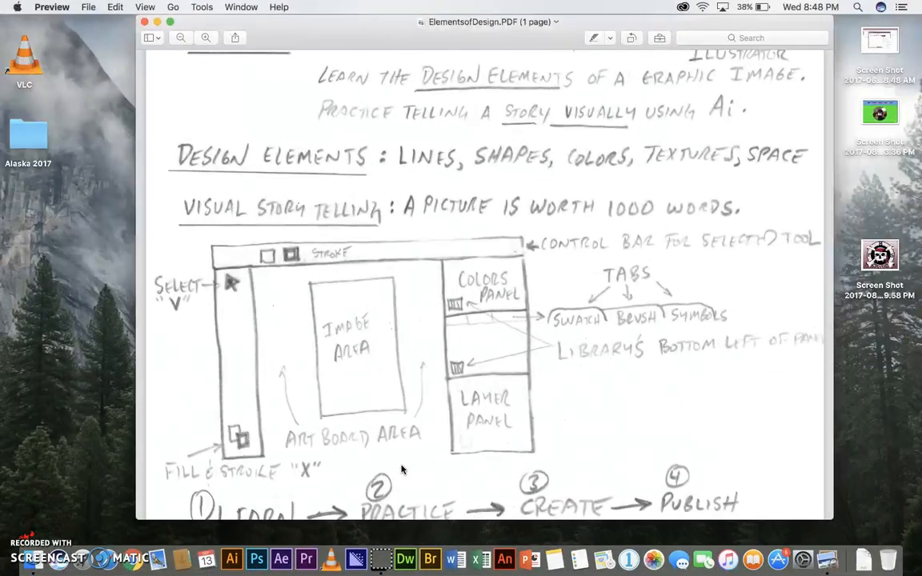
pyautogui.click(233, 559)
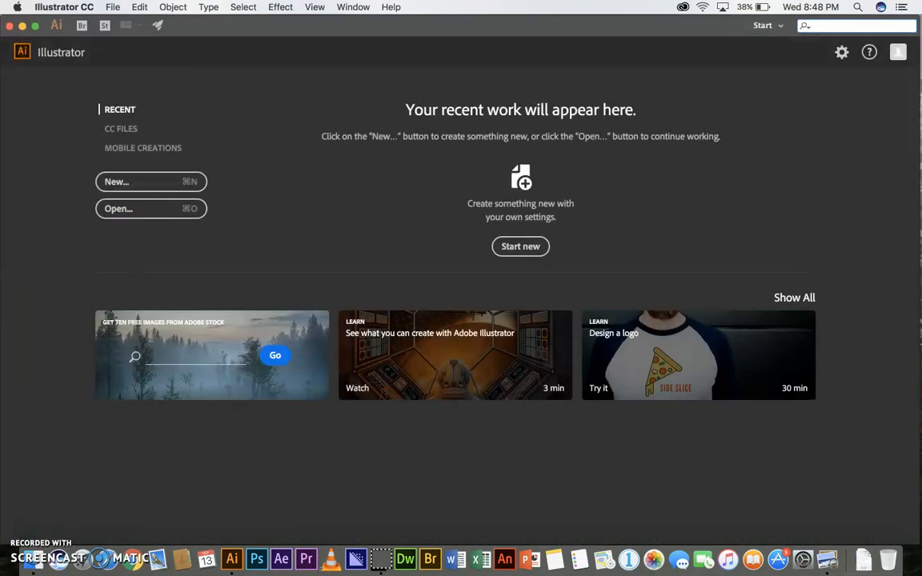
pyautogui.click(113, 6)
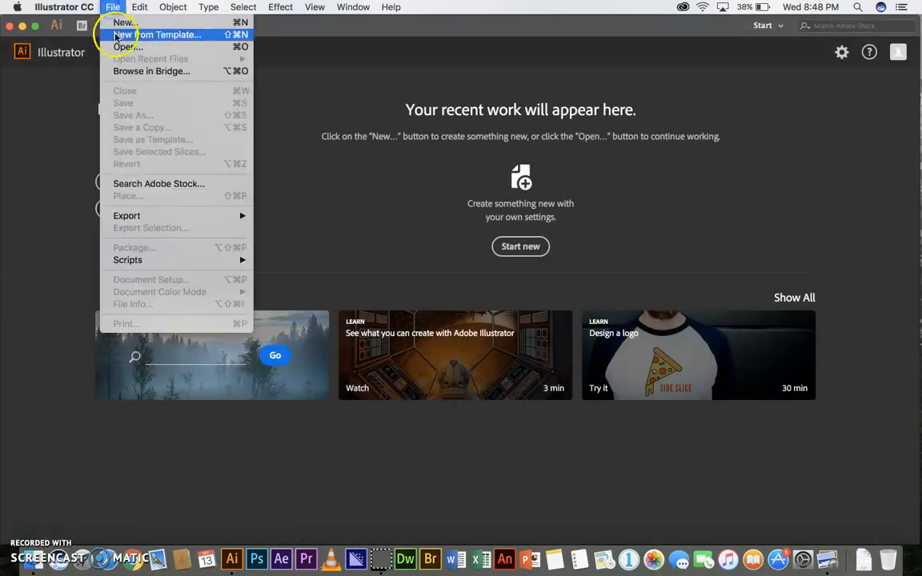
pyautogui.click(124, 23)
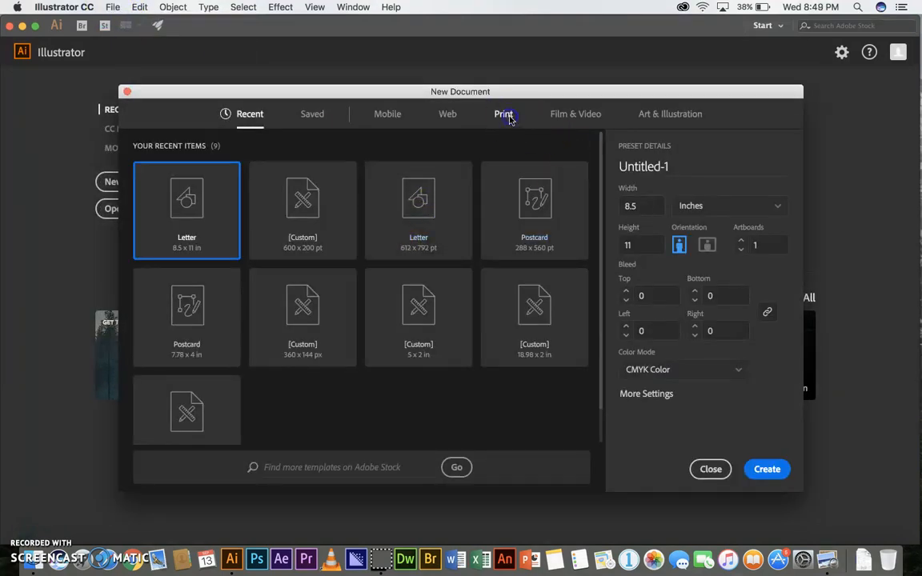
pyautogui.click(509, 118)
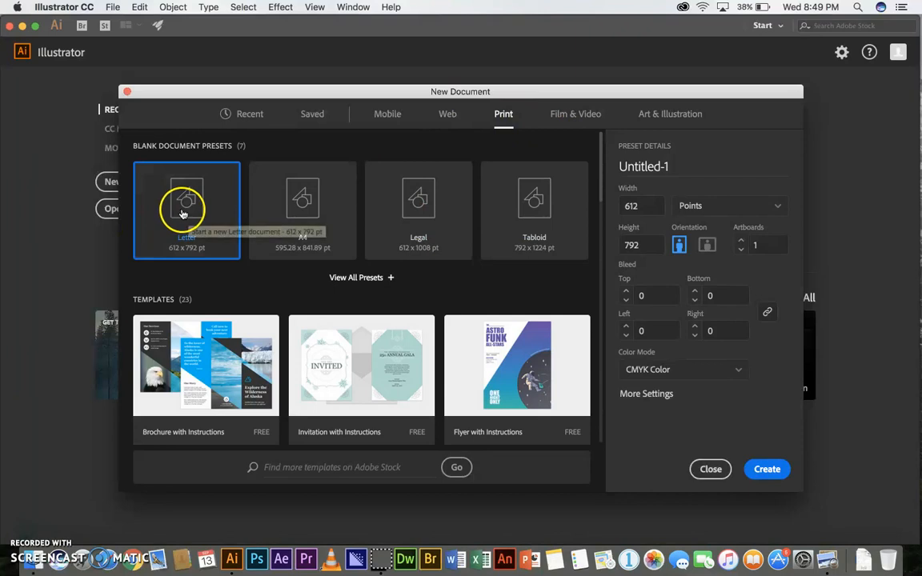
# Set the document units to inches, name the document 20ShapesFL and create it.
pyautogui.click(735, 206)
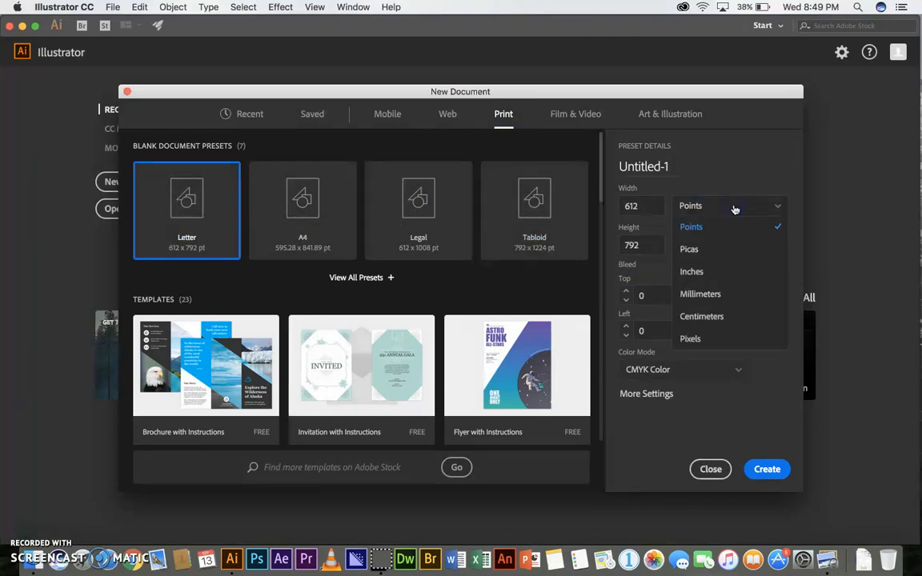
pyautogui.click(718, 277)
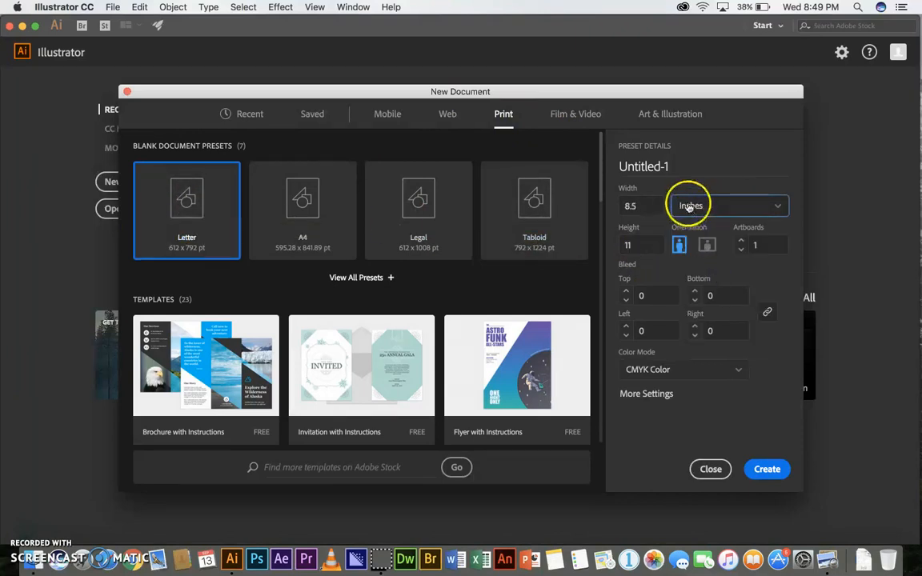
pyautogui.doubleClick(680, 167)
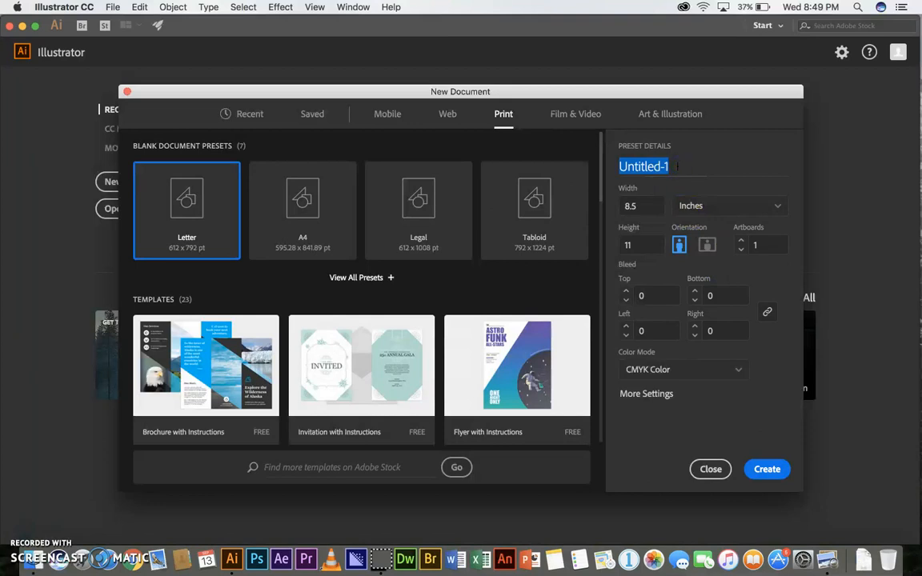
pyautogui.write('20ShapesFL')
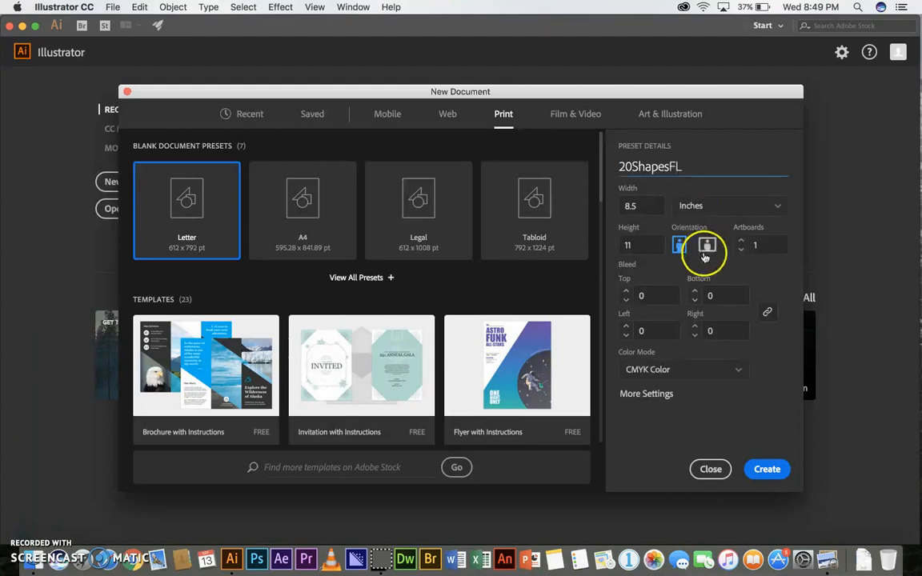
pyautogui.click(766, 469)
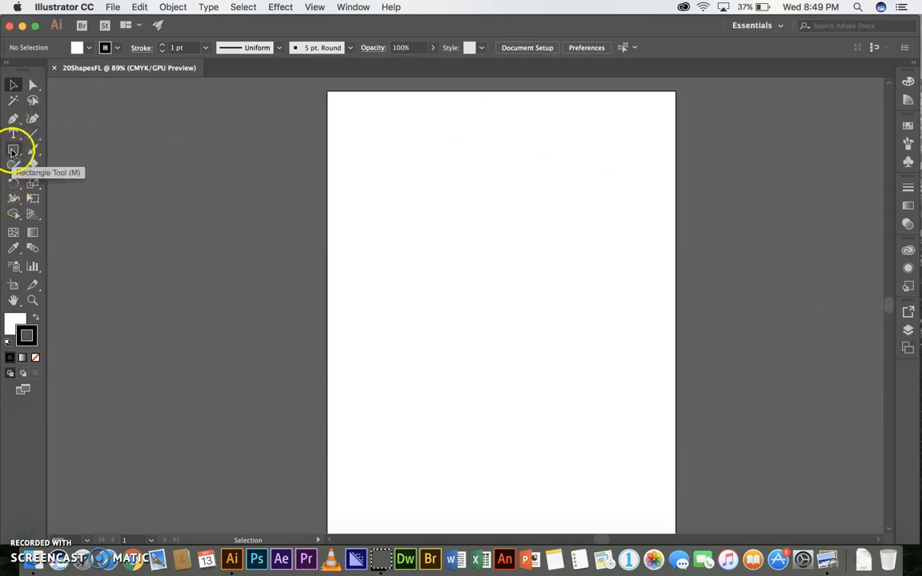
# Collapse the toolbox to a single column and tear off the shape tools as a floating palette beside the artboard.
pyautogui.click(6, 68)
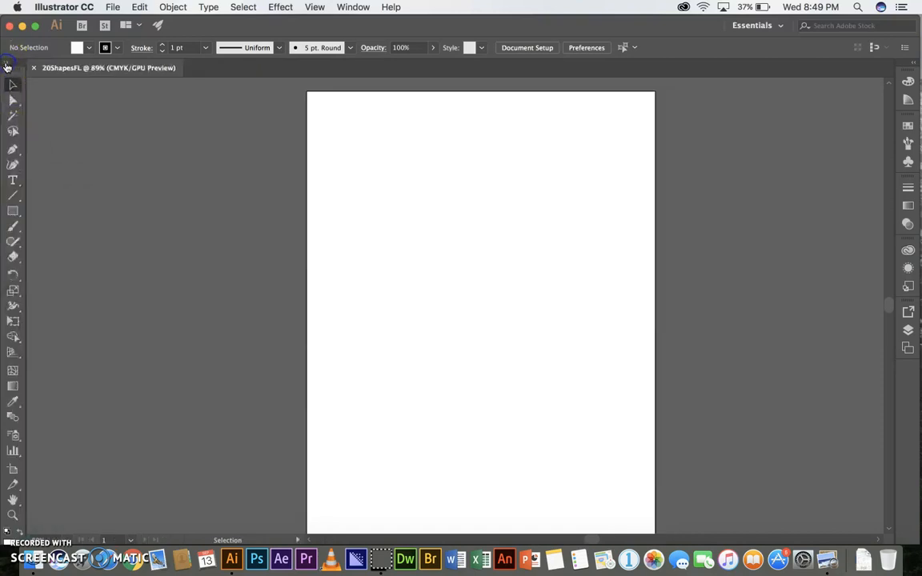
pyautogui.click(13, 211)
pyautogui.click(13, 212)
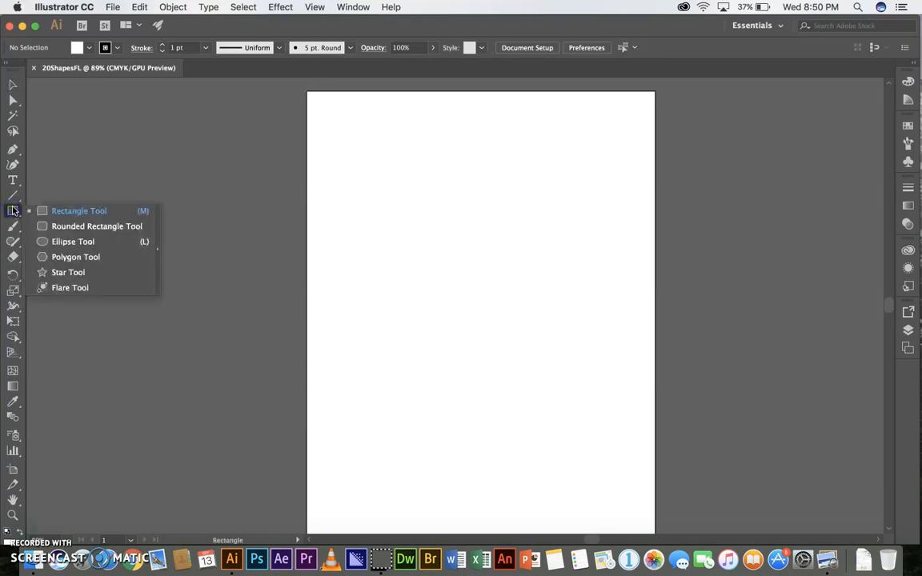
pyautogui.click(158, 255)
pyautogui.moveTo(83, 214); pyautogui.dragTo(127, 161)
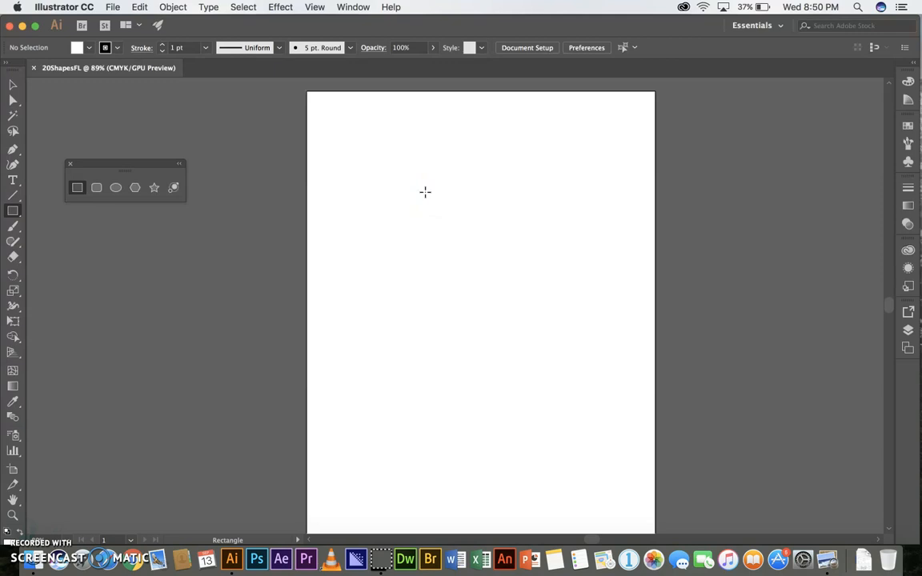
# Set the fill color to red and the stroke color to light blue.
pyautogui.click(88, 48)
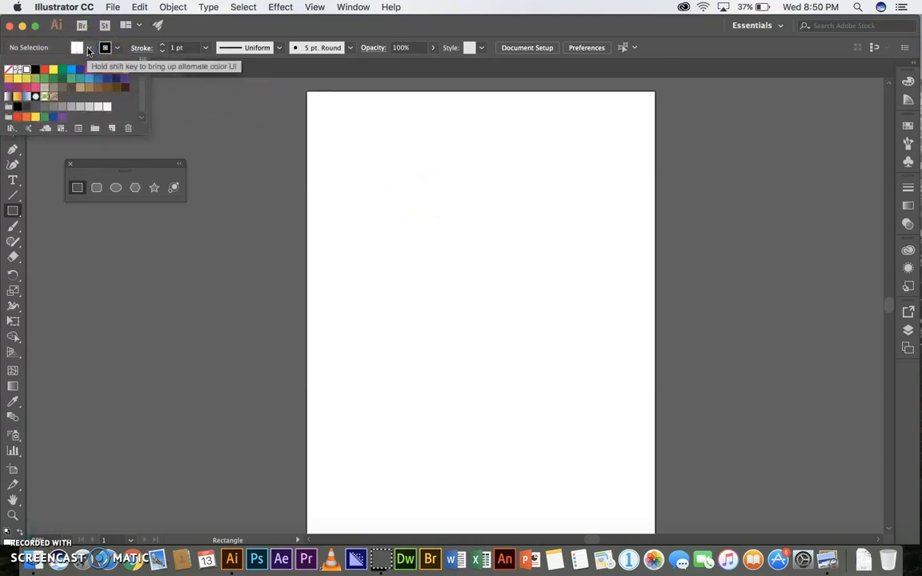
pyautogui.click(49, 69)
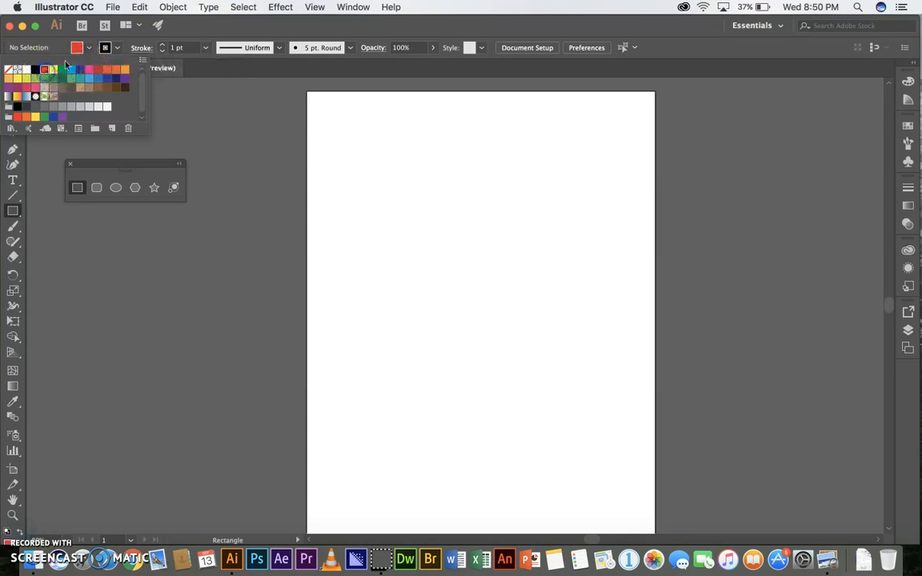
pyautogui.click(118, 50)
pyautogui.click(214, 96)
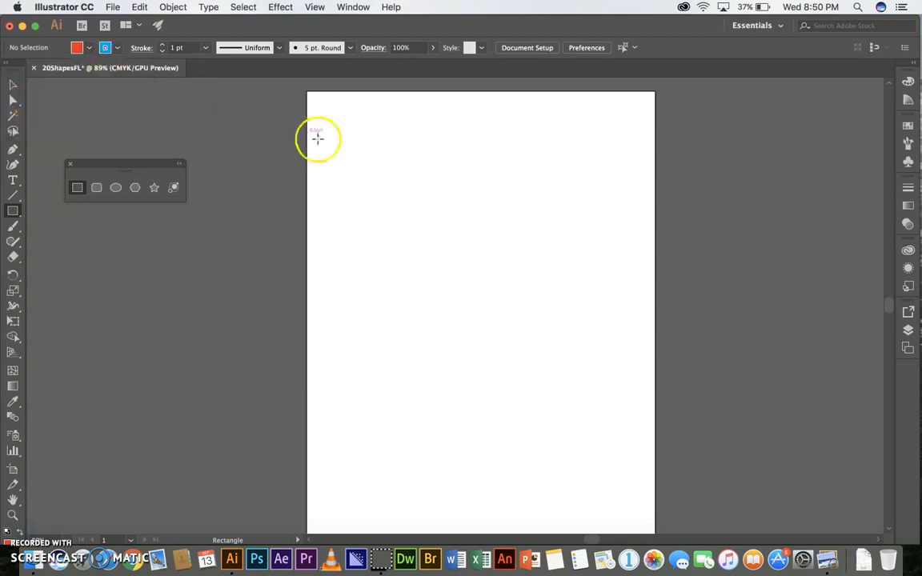
# Draw a rectangle in the upper middle of the artboard and set its stroke weight to 12 pt.
pyautogui.moveTo(399, 190); pyautogui.dragTo(511, 278)
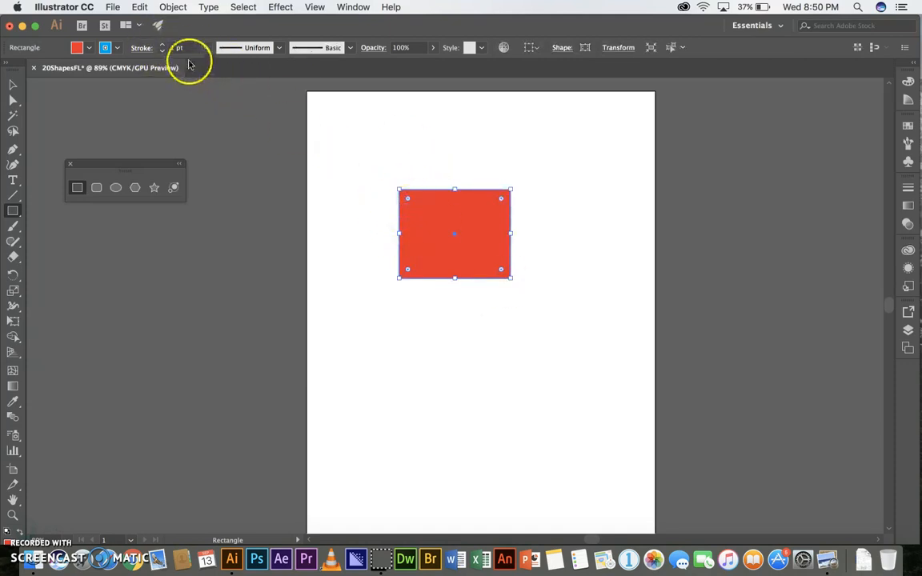
pyautogui.click(165, 46)
pyautogui.click(164, 47)
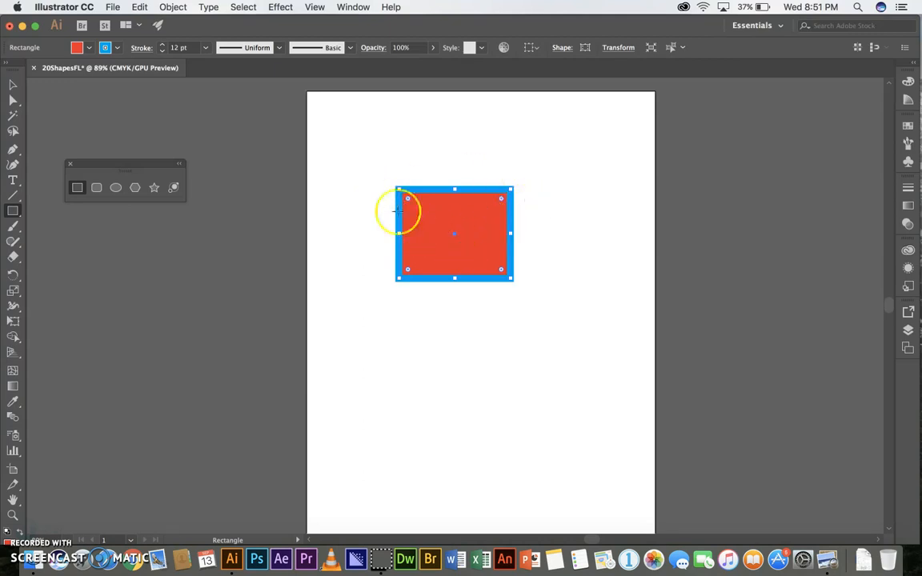
# Move the rectangle off the artboard's left side and back onto the artboard, placing it just above the middle.
pyautogui.click(14, 97)
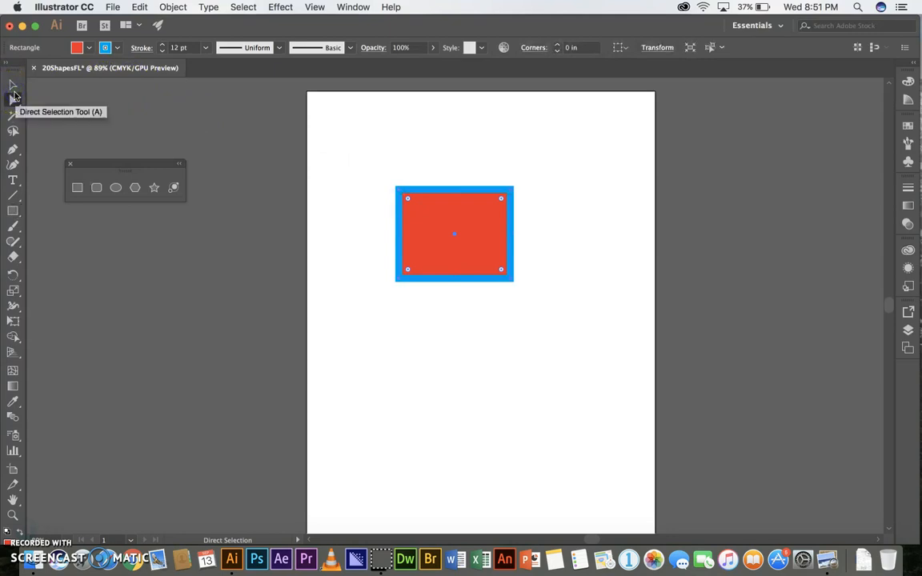
pyautogui.click(13, 85)
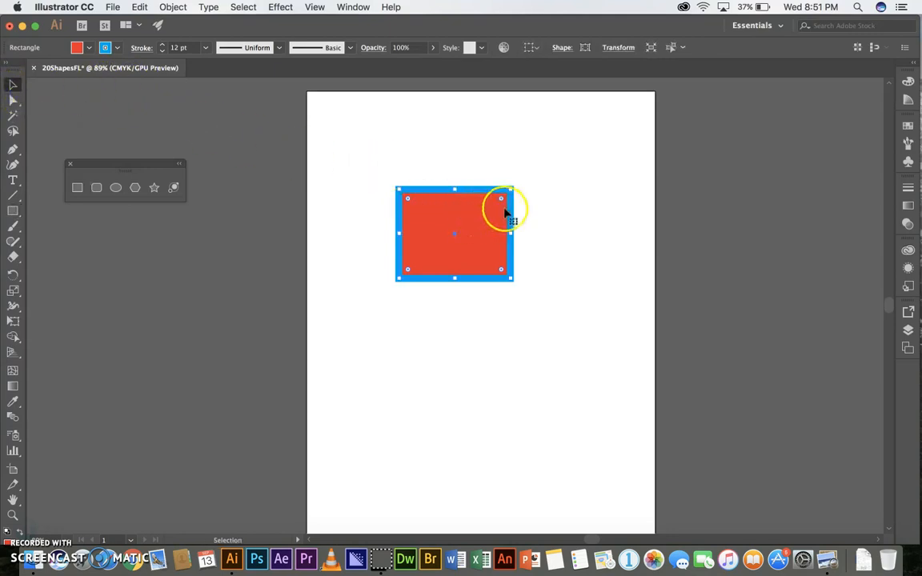
pyautogui.moveTo(471, 211); pyautogui.dragTo(192, 303)
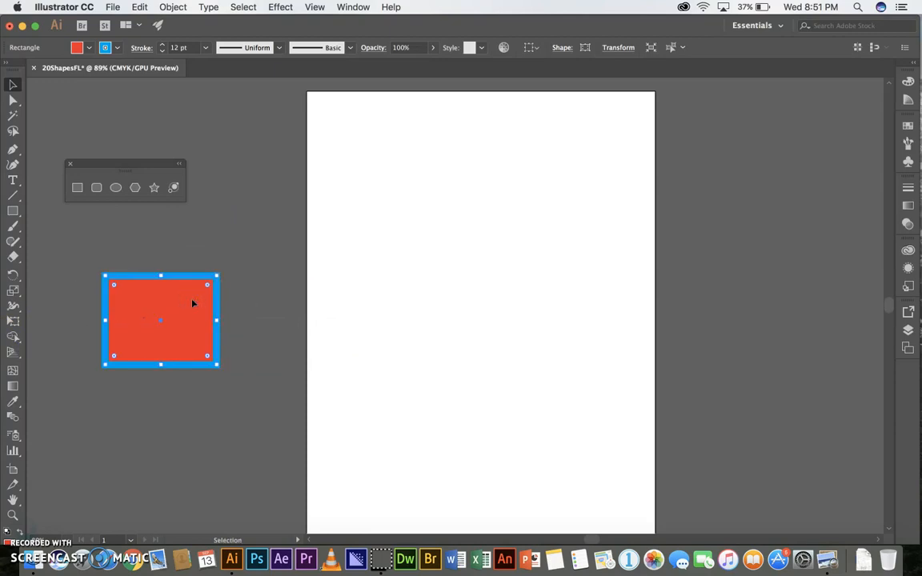
pyautogui.moveTo(192, 303); pyautogui.dragTo(350, 289)
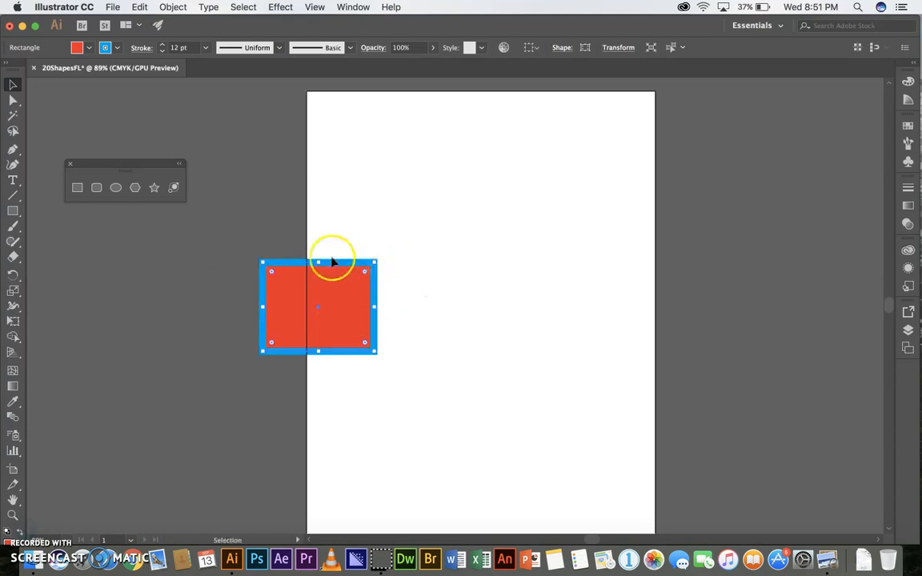
pyautogui.moveTo(354, 315); pyautogui.dragTo(448, 325)
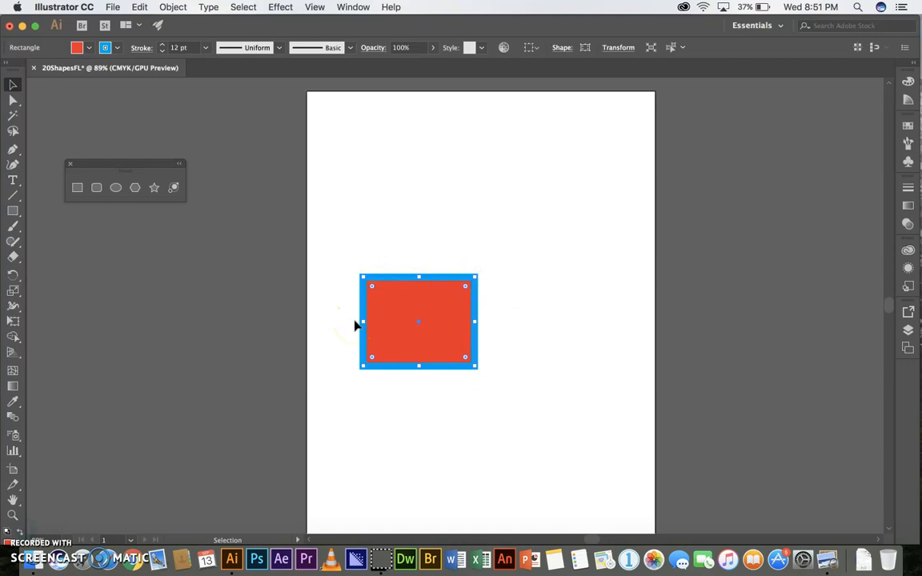
pyautogui.moveTo(430, 301); pyautogui.dragTo(500, 236)
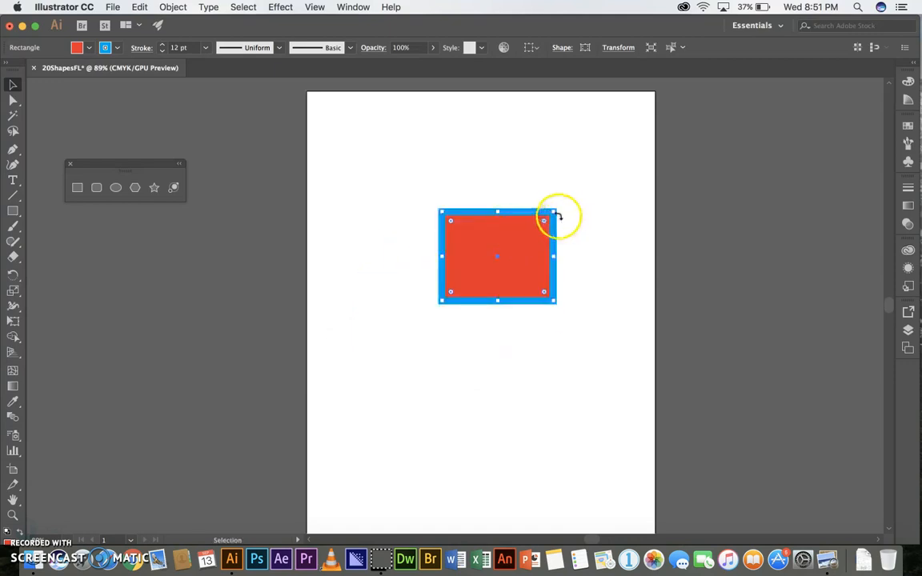
# Resize the rectangle by its corner and sides into a tall shape covering most of the artboard.
pyautogui.moveTo(554, 212); pyautogui.dragTo(486, 119)
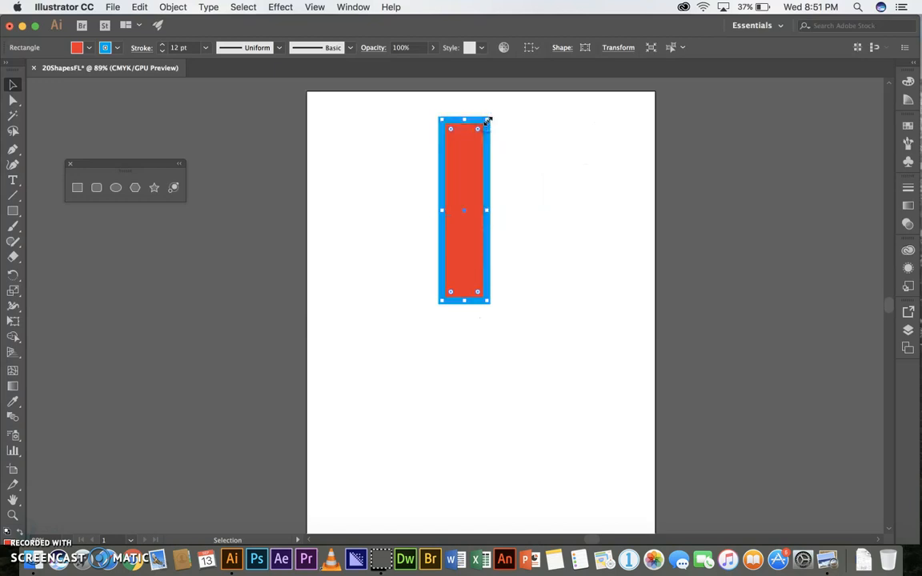
pyautogui.moveTo(487, 210); pyautogui.dragTo(606, 210)
pyautogui.moveTo(523, 301); pyautogui.dragTo(528, 527)
pyautogui.moveTo(444, 324); pyautogui.dragTo(365, 322)
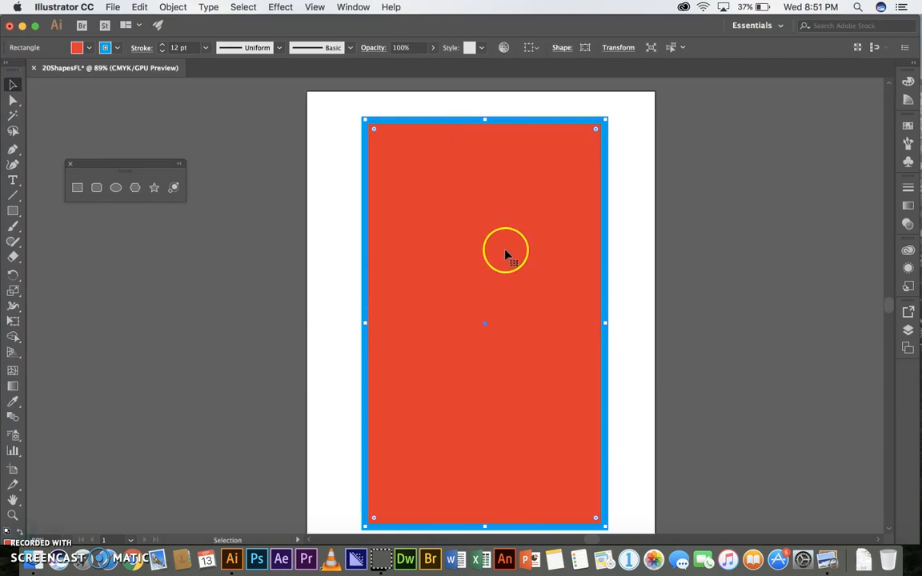
# Shrink and rotate the large rectangle to a diagonal tilt, and park it on the canvas left of the artboard.
pyautogui.moveTo(612, 113); pyautogui.dragTo(499, 318)
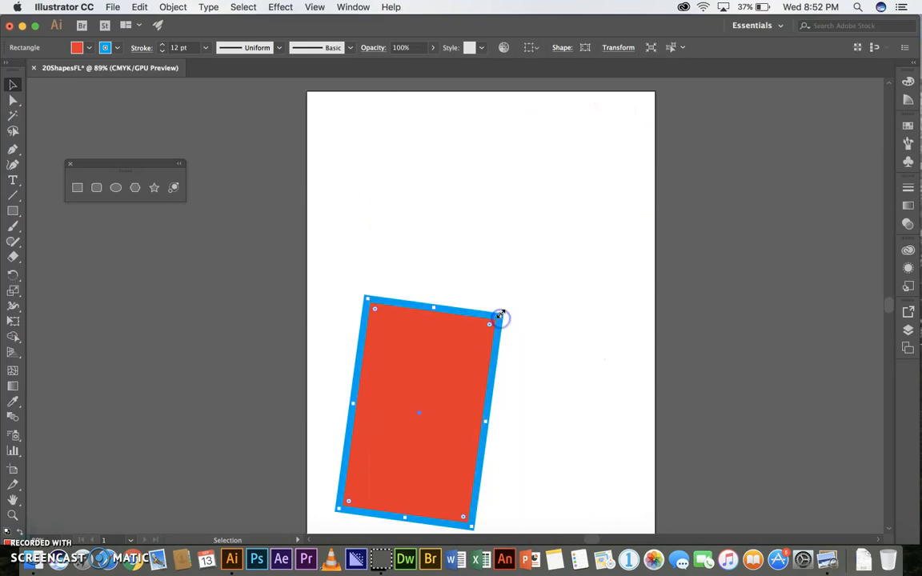
pyautogui.moveTo(443, 388); pyautogui.dragTo(482, 291)
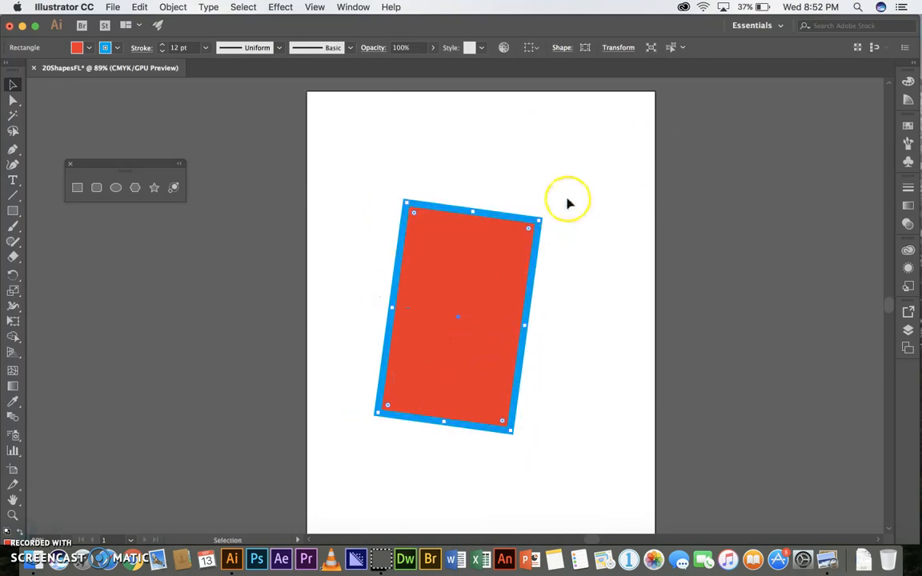
pyautogui.moveTo(547, 213); pyautogui.dragTo(618, 299)
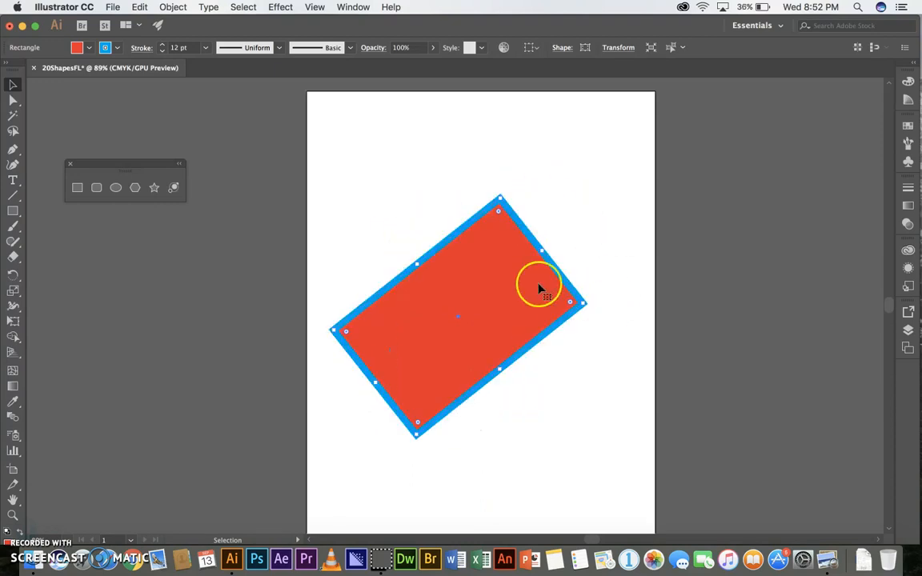
pyautogui.moveTo(503, 282); pyautogui.dragTo(198, 350)
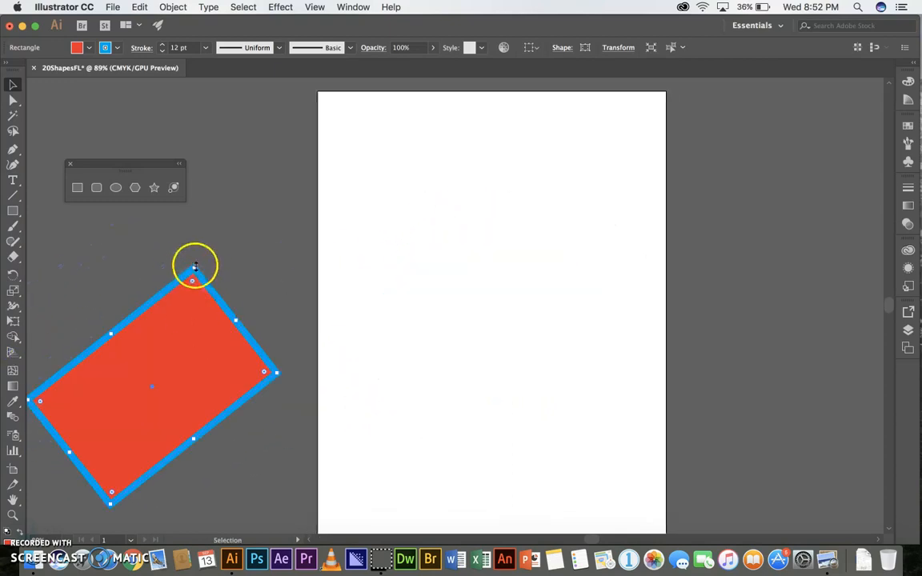
pyautogui.moveTo(194, 267); pyautogui.dragTo(148, 370)
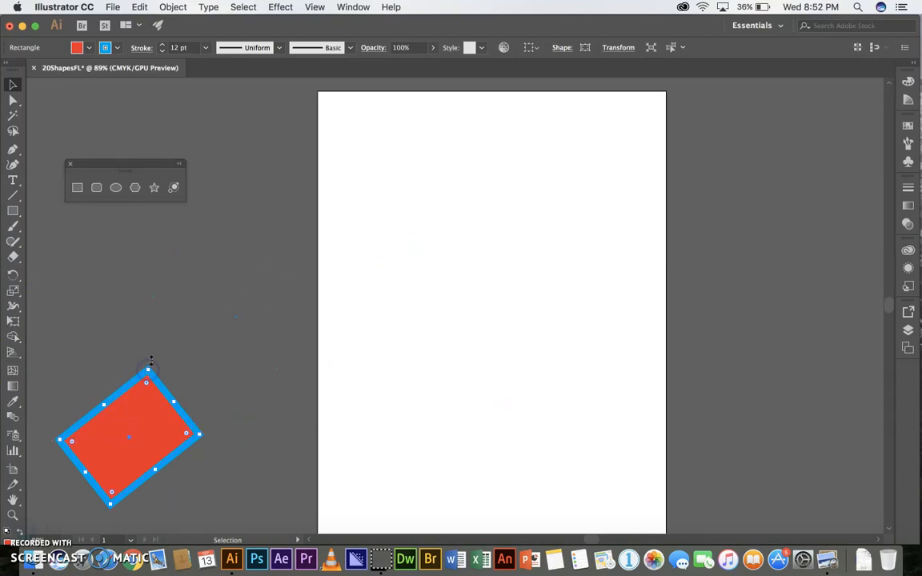
# Draw two squares in the artboard's upper half and a wide, flat rectangle across its lower part, using the Rectangle tool.
pyautogui.click(77, 188)
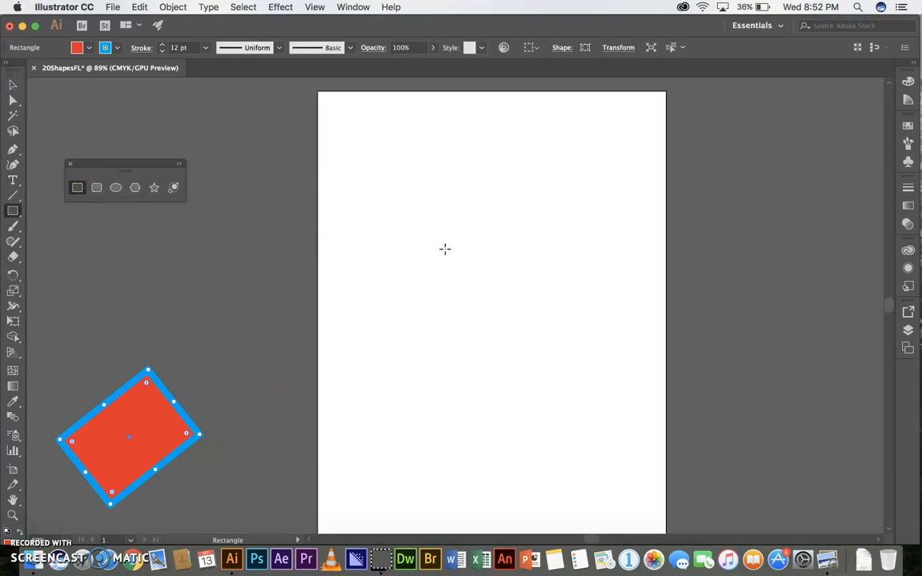
pyautogui.moveTo(432, 219); pyautogui.dragTo(478, 286)
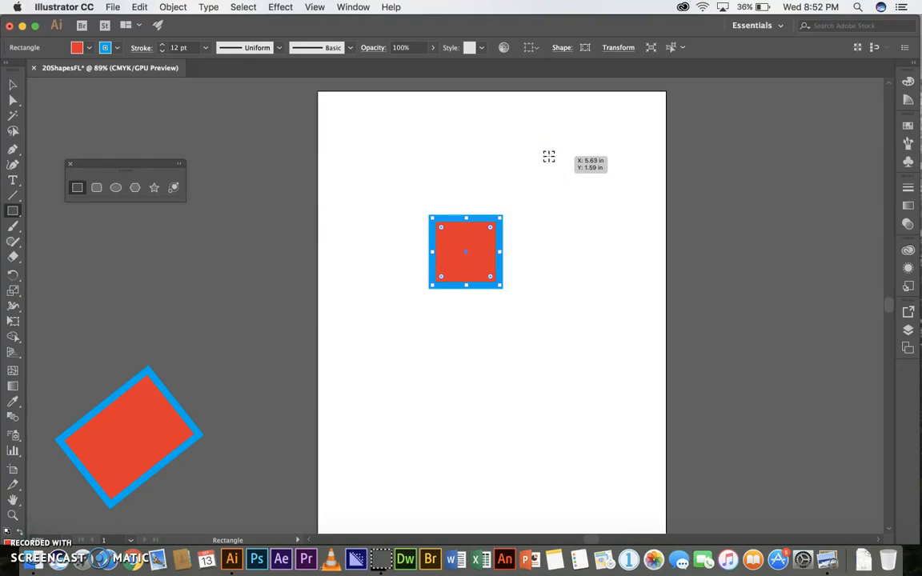
pyautogui.moveTo(549, 157); pyautogui.dragTo(579, 200)
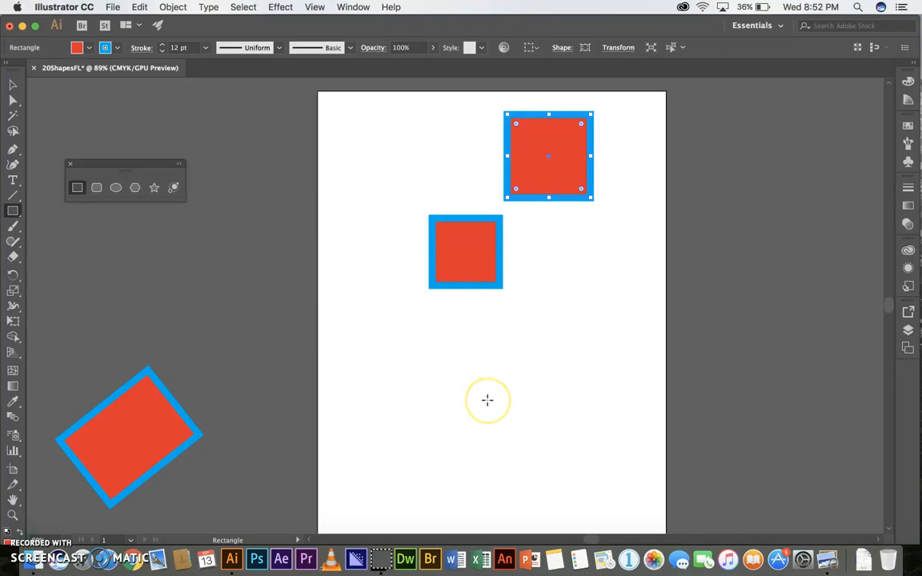
pyautogui.moveTo(488, 400); pyautogui.dragTo(615, 426)
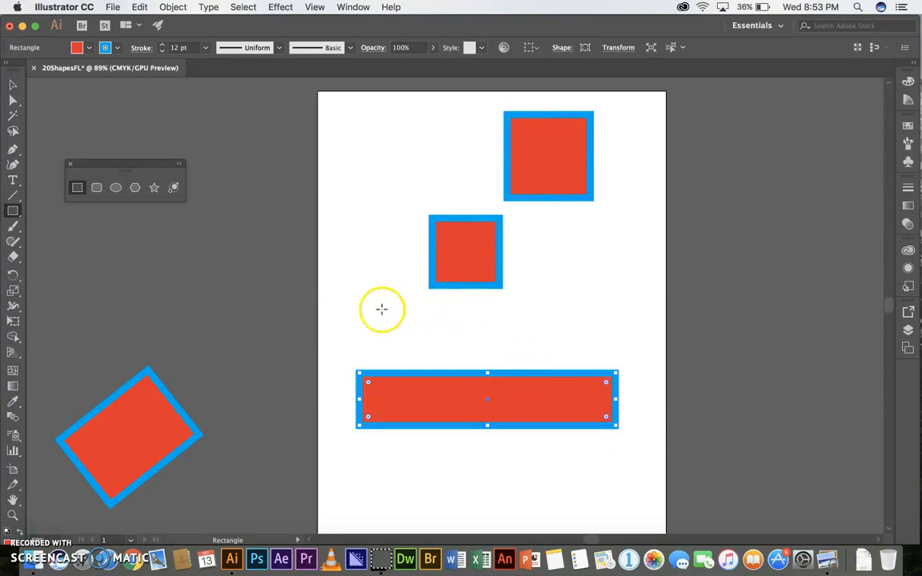
# Draw a second wide rectangle just above the existing one, and move the larger square onto the canvas left of the artboard.
pyautogui.moveTo(364, 292)
pyautogui.mouseDown()
pyautogui.moveTo(426, 322)
pyautogui.moveTo(615, 349)
pyautogui.mouseUp()
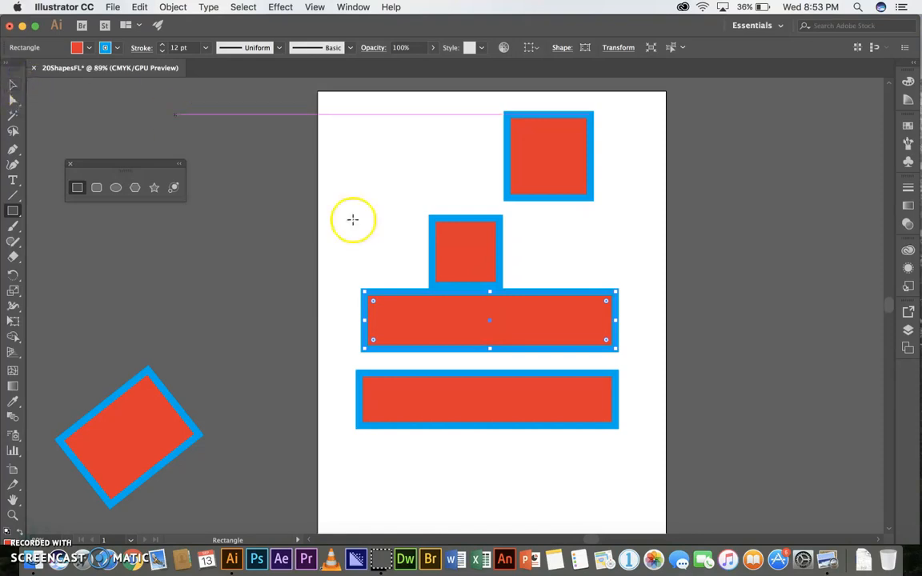
pyautogui.press('v')
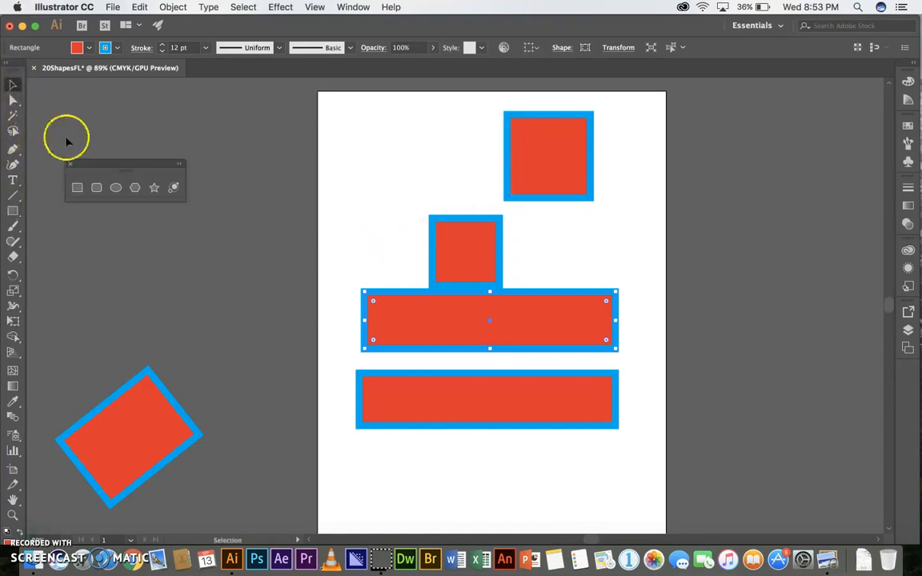
pyautogui.moveTo(522, 163); pyautogui.dragTo(146, 305)
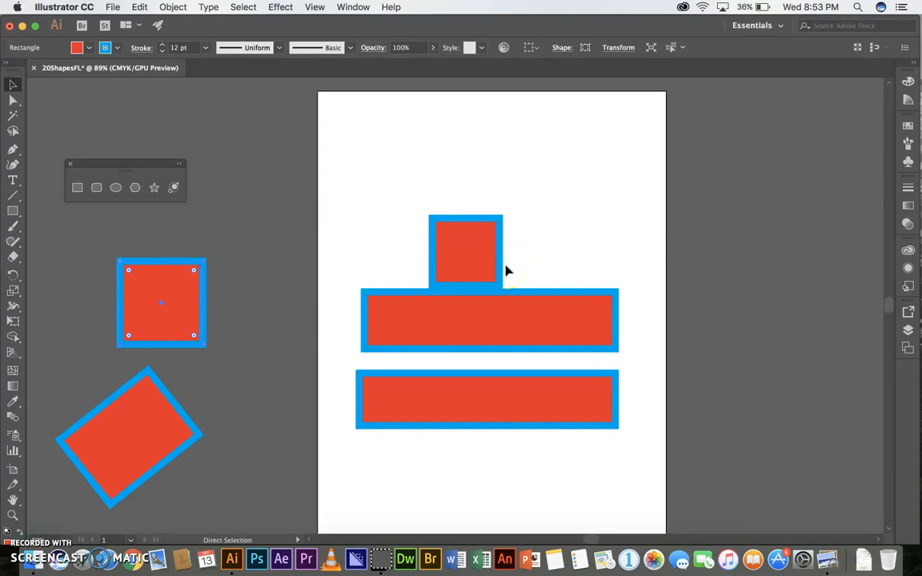
# Select the small square and both wide rectangles on the artboard together and delete them, keeping the two parked shapes.
pyautogui.press('super+a')
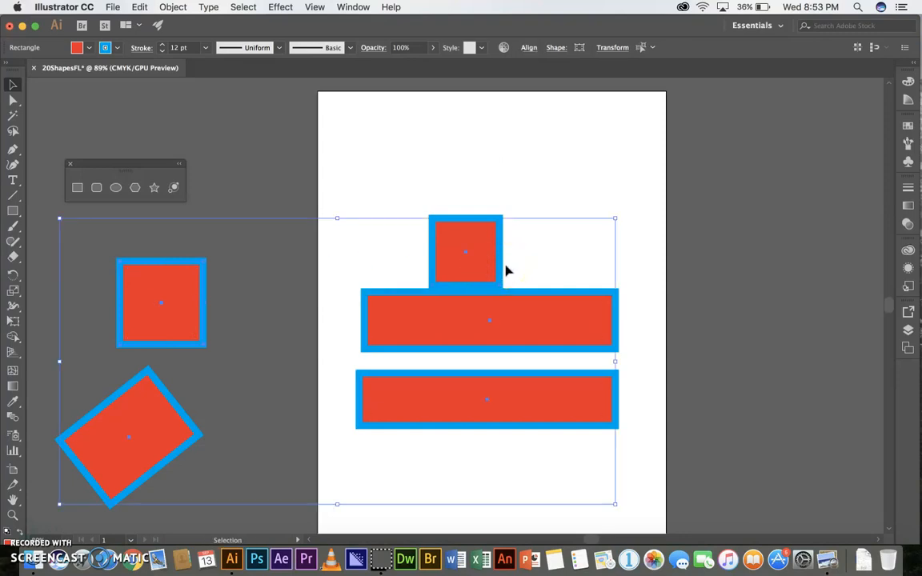
pyautogui.click(572, 169)
pyautogui.moveTo(371, 198); pyautogui.dragTo(548, 442)
pyautogui.click(460, 161)
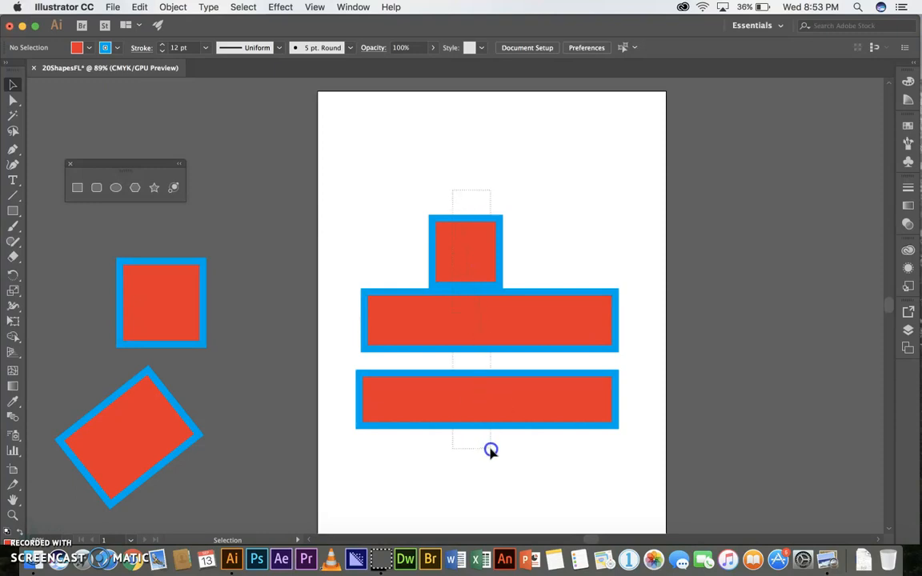
pyautogui.moveTo(491, 450); pyautogui.dragTo(490, 448)
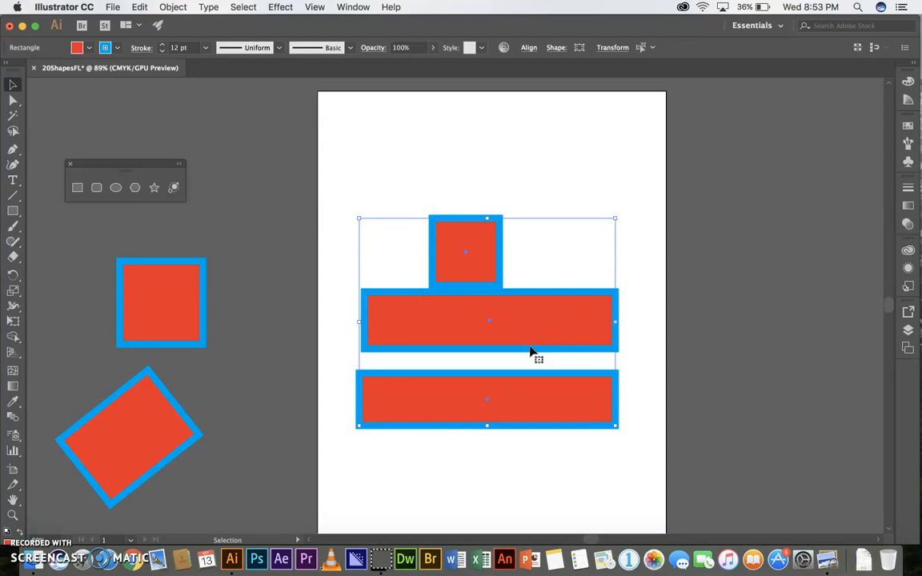
pyautogui.press('Delete')
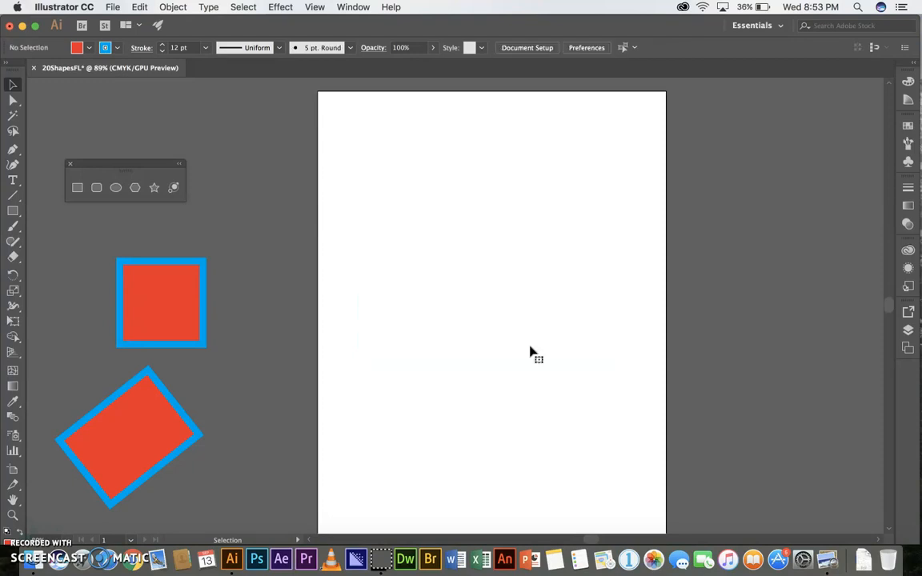
# With no shape selected, set the fill color to dark green and the stroke color to orange-red.
pyautogui.click(90, 48)
pyautogui.click(67, 72)
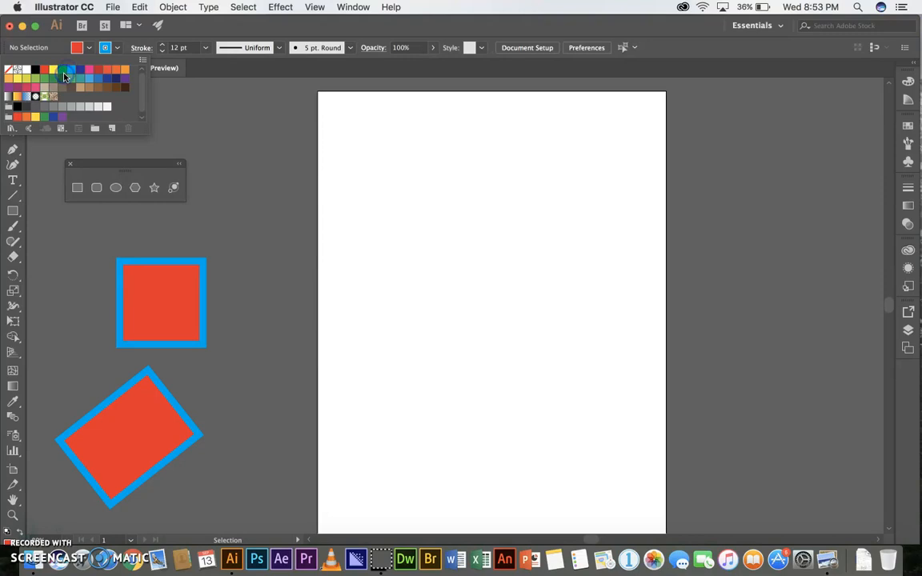
pyautogui.click(64, 78)
pyautogui.click(118, 49)
pyautogui.click(117, 49)
pyautogui.click(109, 71)
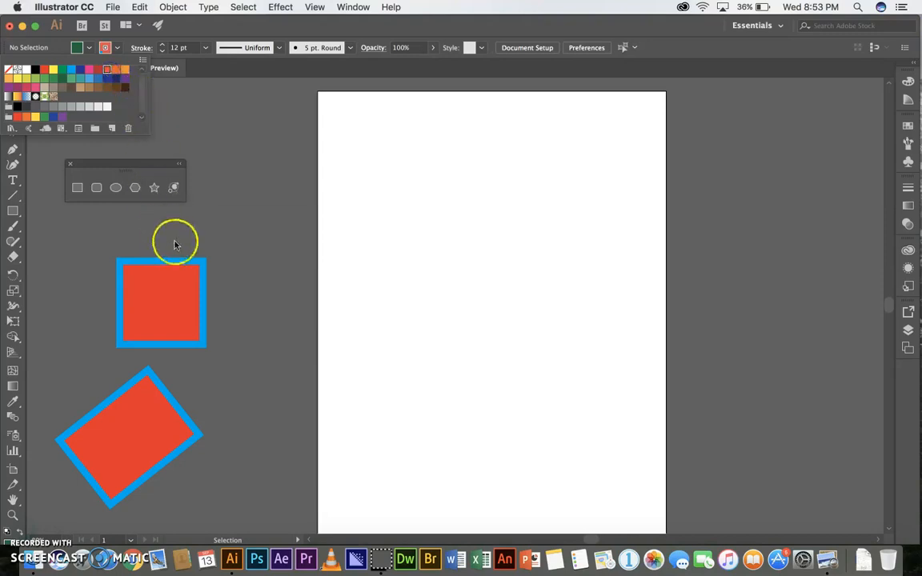
# Draw a wide ellipse about 3.96 × 1.40 in, a tall one about 1.67 × 4.39 in, and circles about 1.94 and 3.18 in across.
pyautogui.click(117, 188)
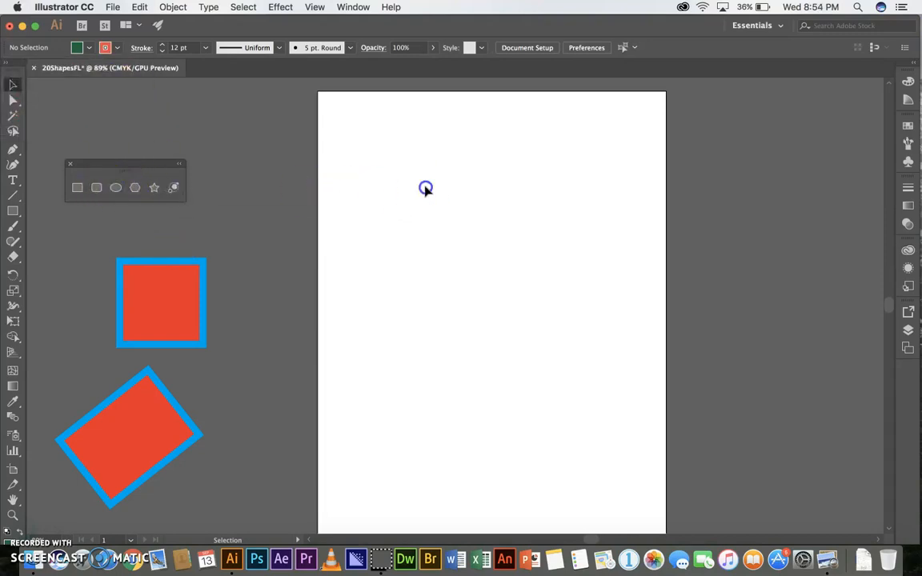
pyautogui.click(116, 187)
pyautogui.moveTo(422, 165)
pyautogui.mouseDown()
pyautogui.moveTo(444, 202)
pyautogui.moveTo(523, 256)
pyautogui.moveTo(587, 224)
pyautogui.mouseUp()
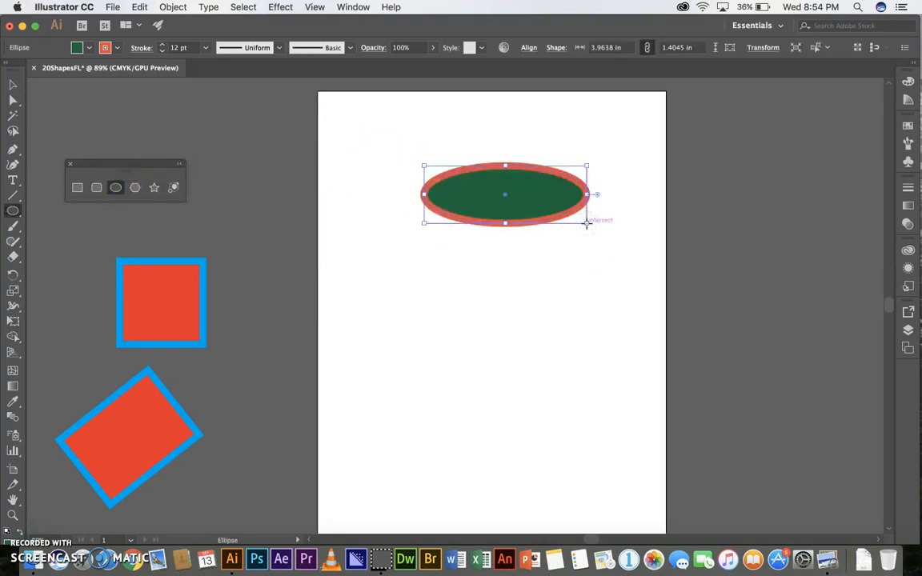
pyautogui.moveTo(431, 310); pyautogui.dragTo(501, 489)
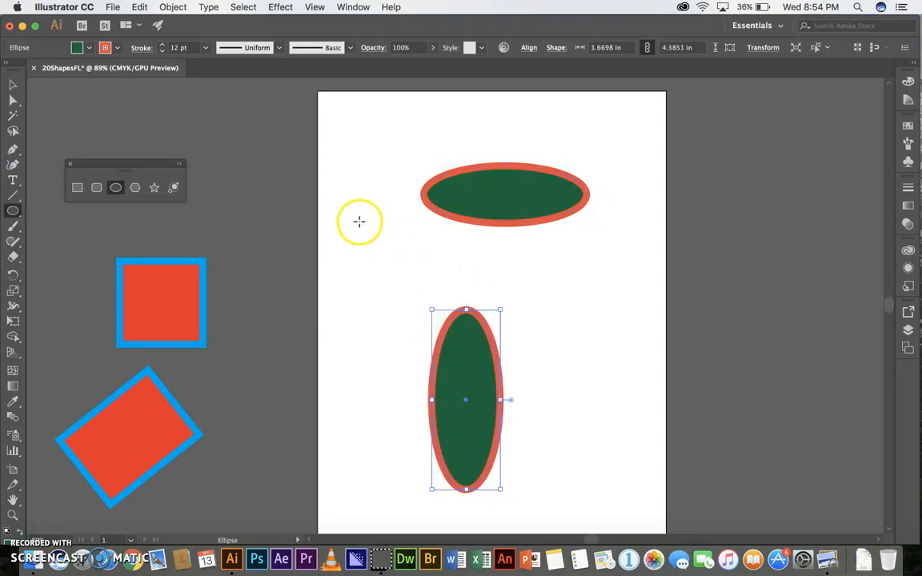
pyautogui.moveTo(346, 220)
pyautogui.mouseDown()
pyautogui.moveTo(361, 248)
pyautogui.moveTo(424, 286)
pyautogui.mouseUp()
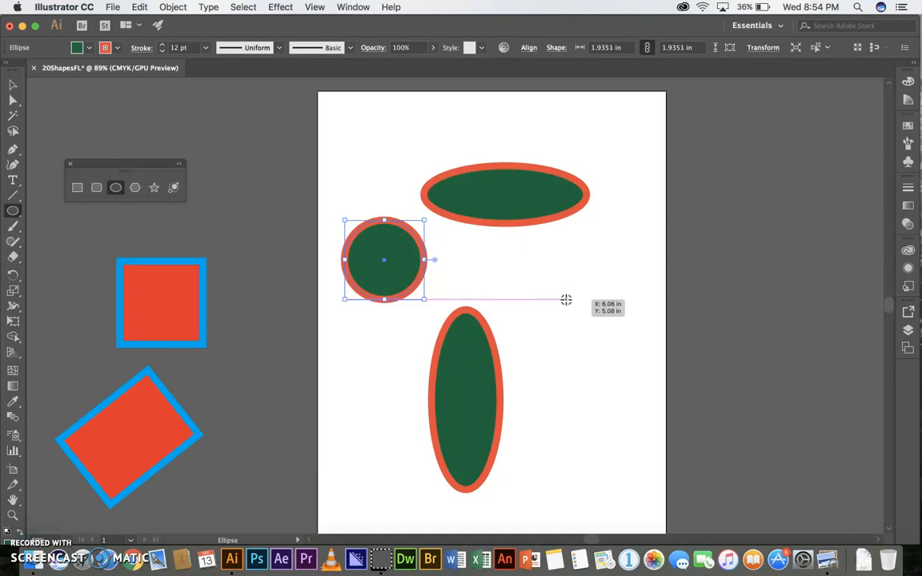
pyautogui.moveTo(566, 300); pyautogui.dragTo(626, 365)
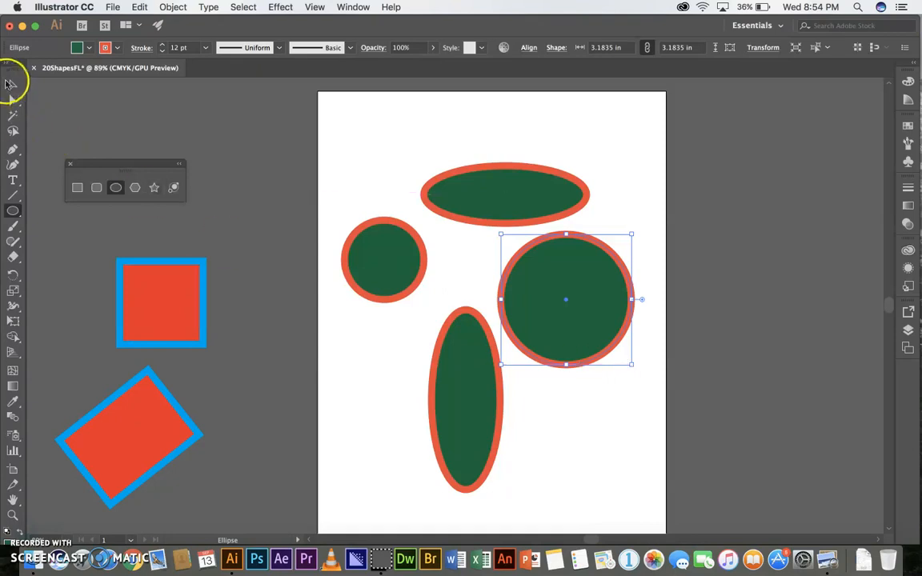
# Practise selecting the ellipses and circles one at a time and the wide ellipse with the large circle together, and clear the selection.
pyautogui.click(11, 85)
pyautogui.click(521, 285)
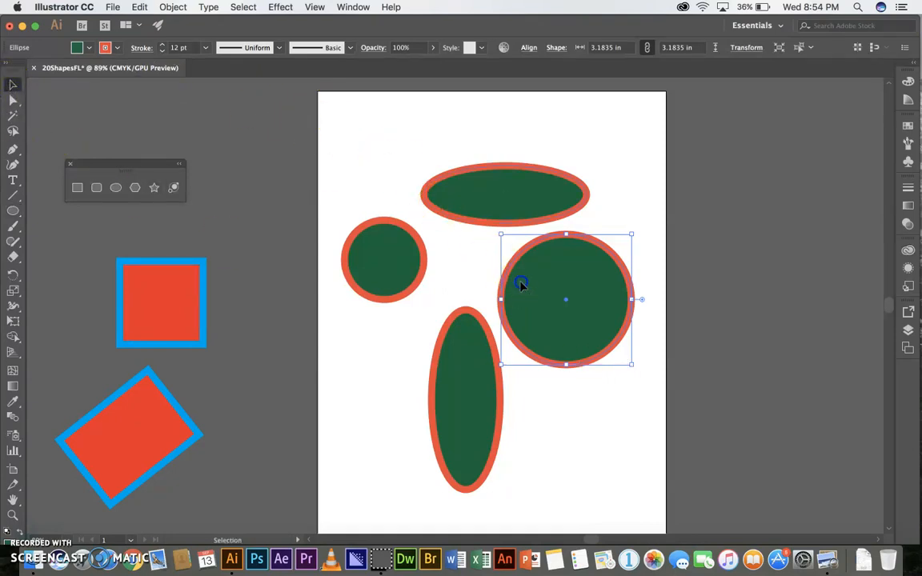
pyautogui.click(471, 197)
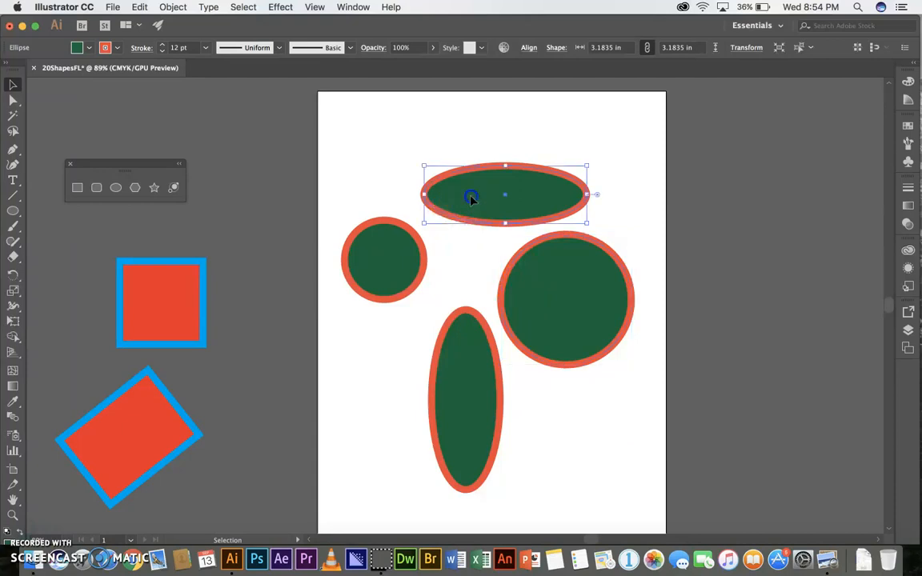
pyautogui.click(373, 258)
pyautogui.click(460, 388)
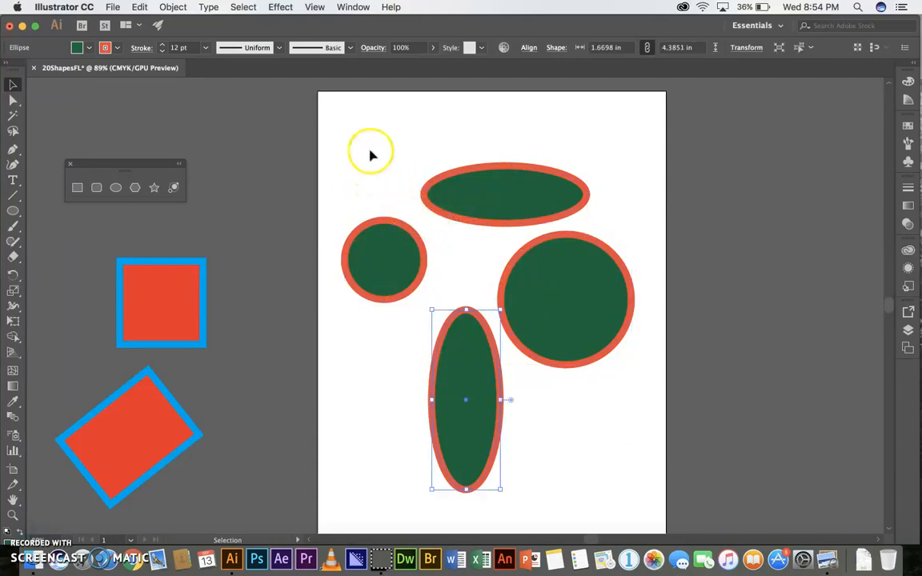
pyautogui.moveTo(542, 128); pyautogui.dragTo(543, 189)
pyautogui.moveTo(613, 318); pyautogui.dragTo(613, 318)
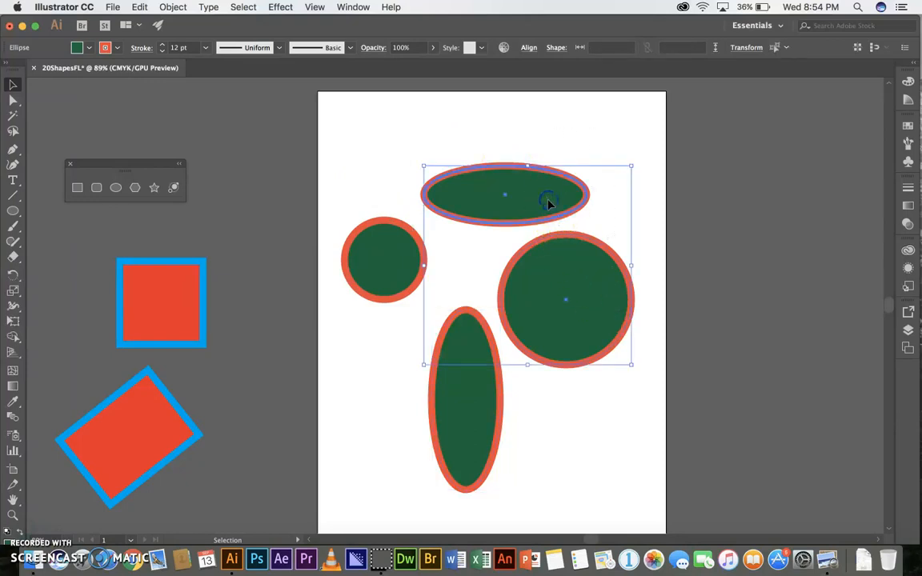
pyautogui.click(490, 122)
pyautogui.click(513, 187)
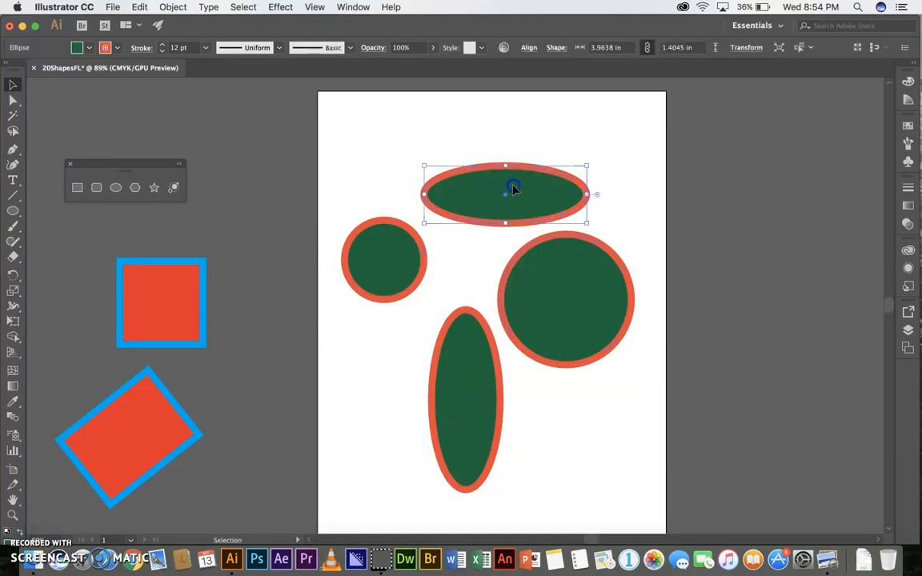
pyautogui.click(347, 134)
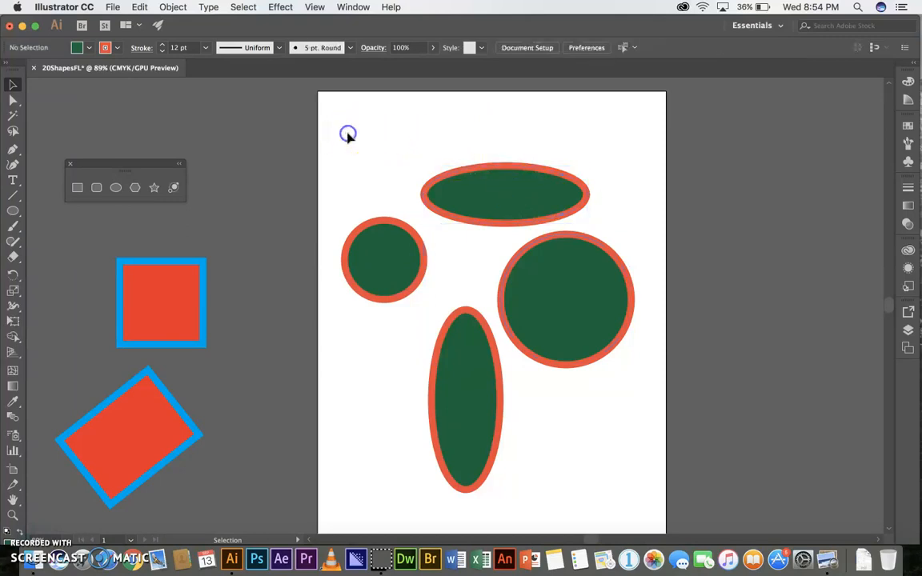
# Give the wide ellipse a dark brown fill and black stroke, and reshape it into a tilted ellipse about 6.28 × 0.75 in.
pyautogui.click(482, 188)
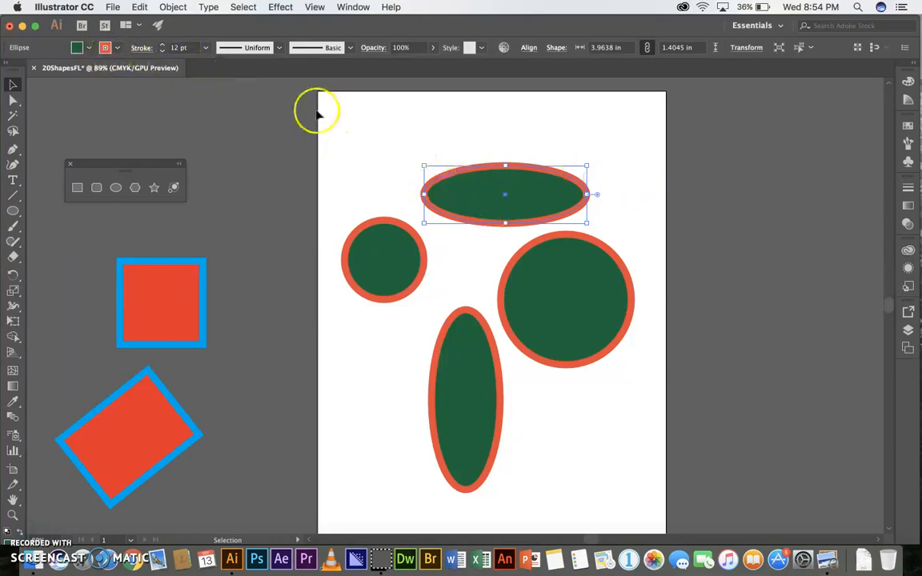
pyautogui.click(86, 50)
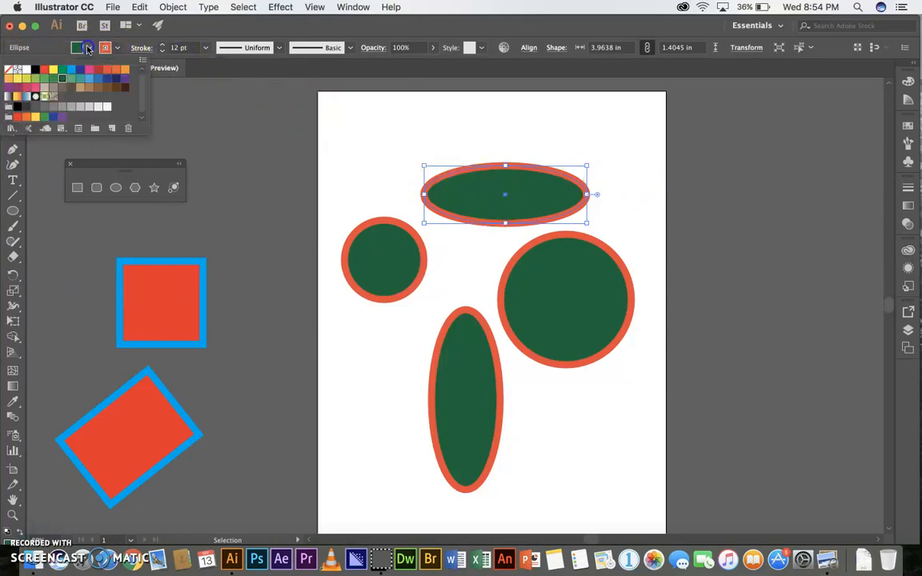
pyautogui.click(45, 71)
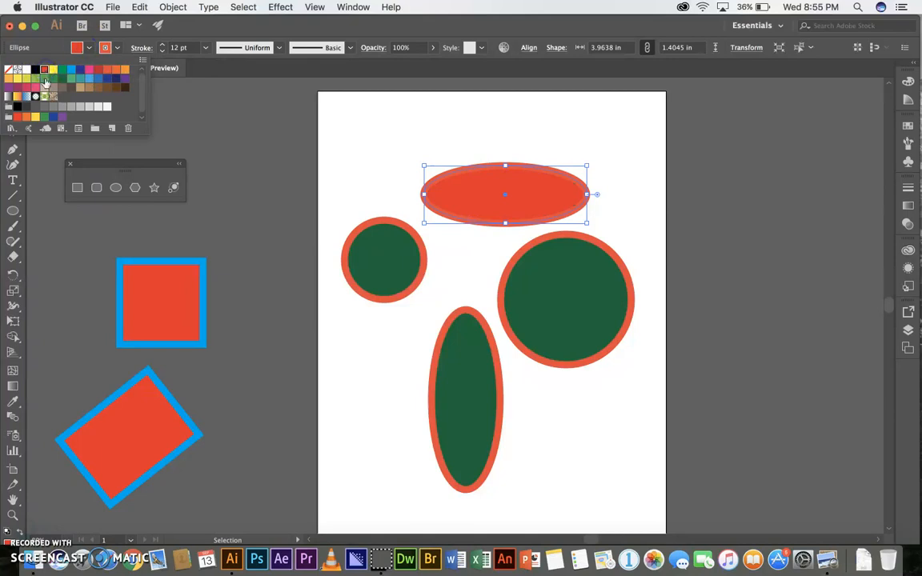
pyautogui.click(35, 88)
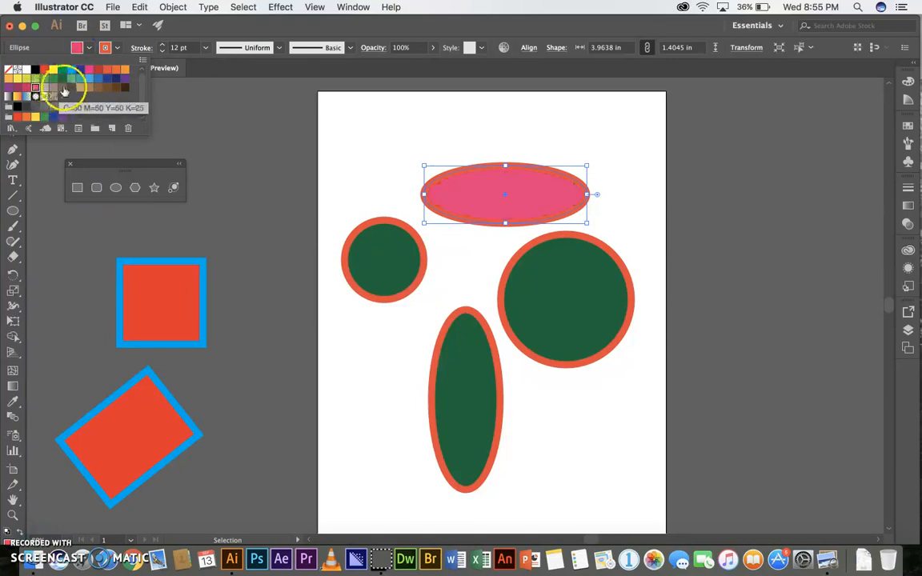
pyautogui.click(72, 89)
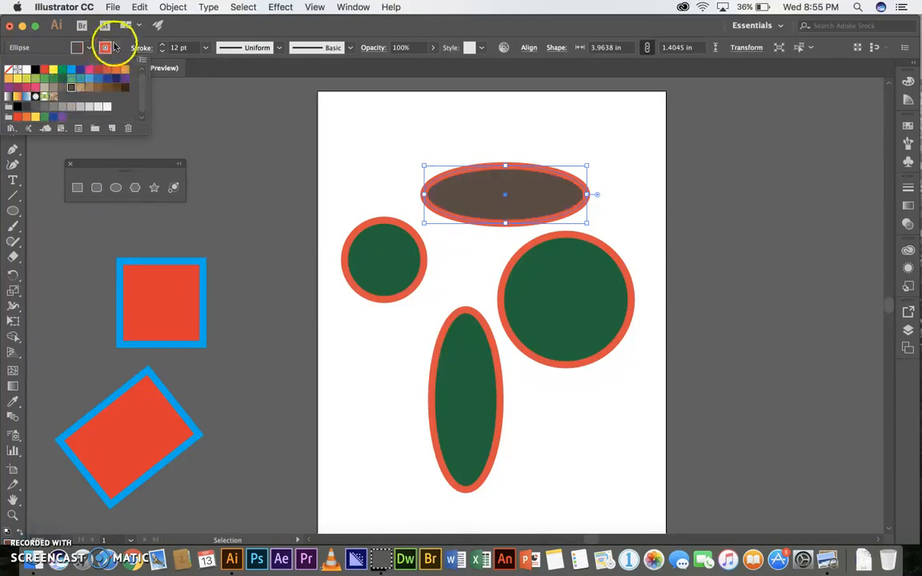
pyautogui.click(112, 46)
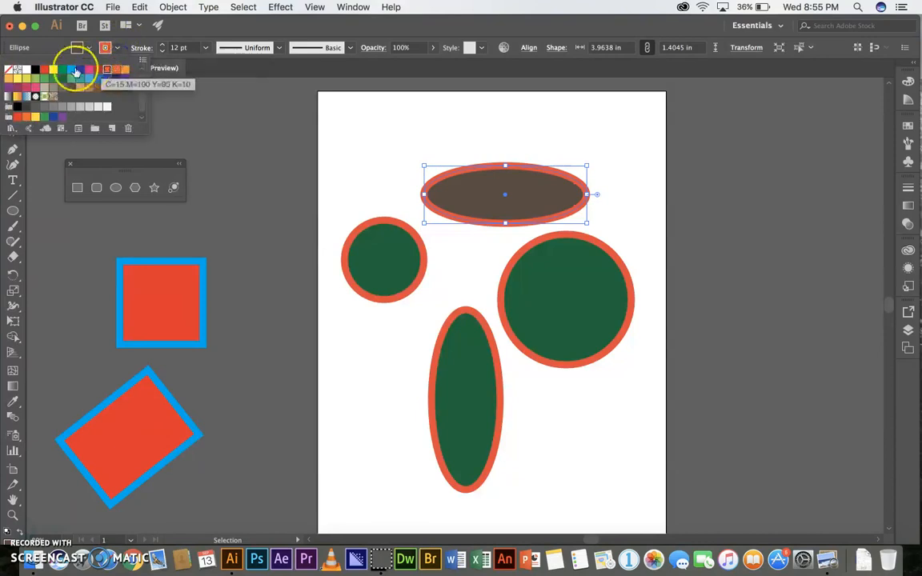
pyautogui.click(36, 71)
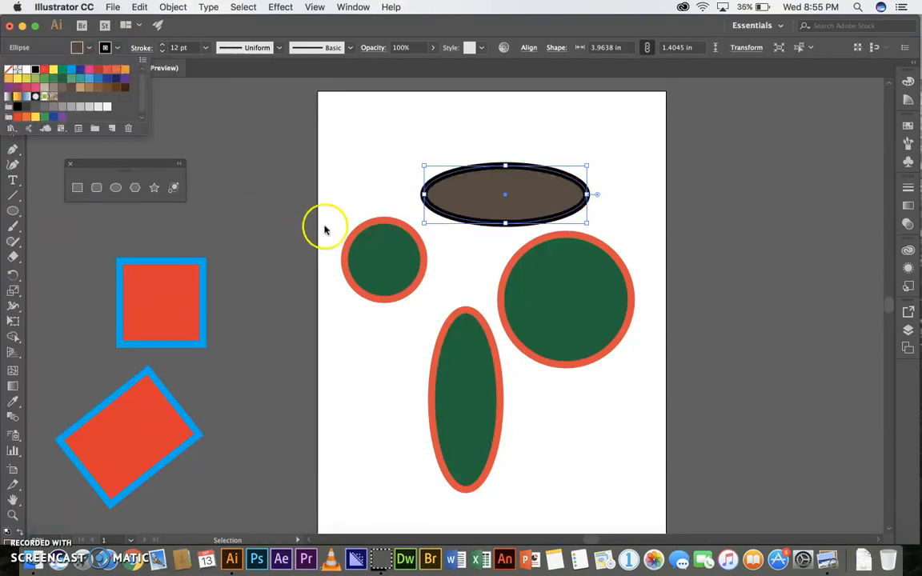
pyautogui.click(395, 196)
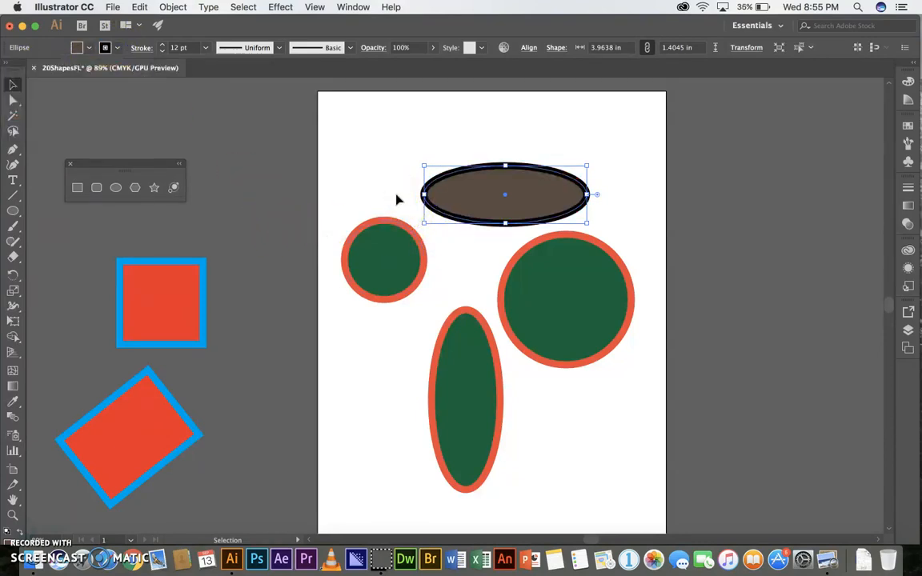
pyautogui.moveTo(591, 164); pyautogui.dragTo(671, 132)
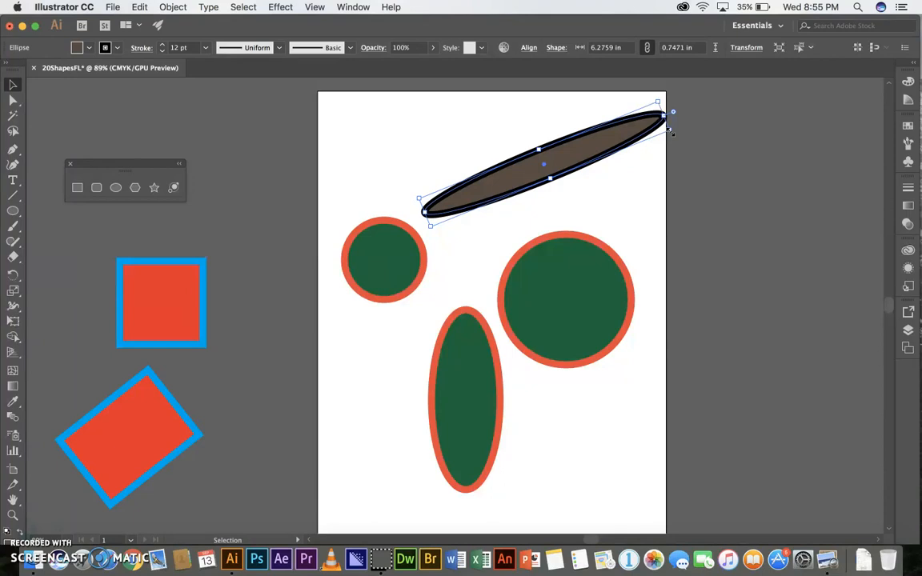
# Park the small circle on the canvas beside the square, and delete the three shapes left on the artboard.
pyautogui.moveTo(362, 272); pyautogui.dragTo(241, 369)
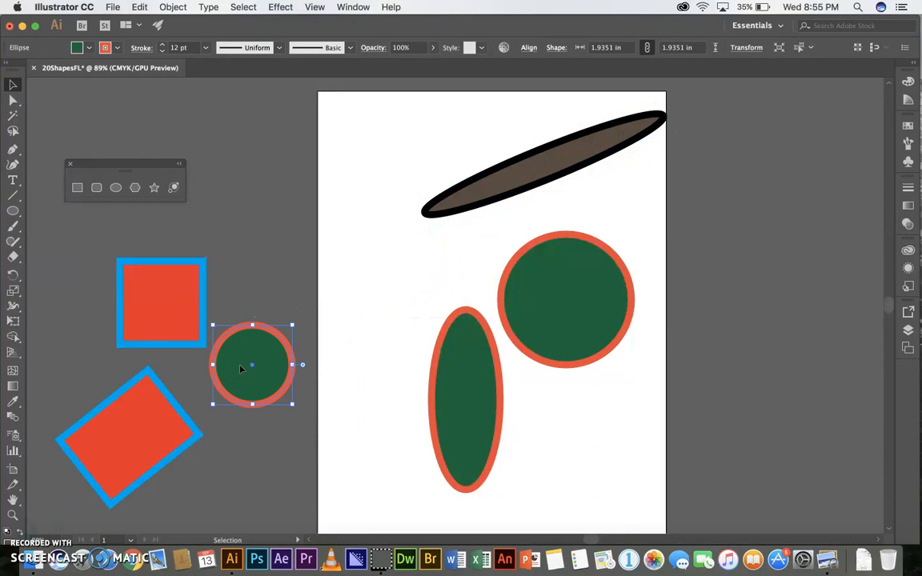
pyautogui.moveTo(361, 136); pyautogui.dragTo(559, 374)
pyautogui.press('Delete')
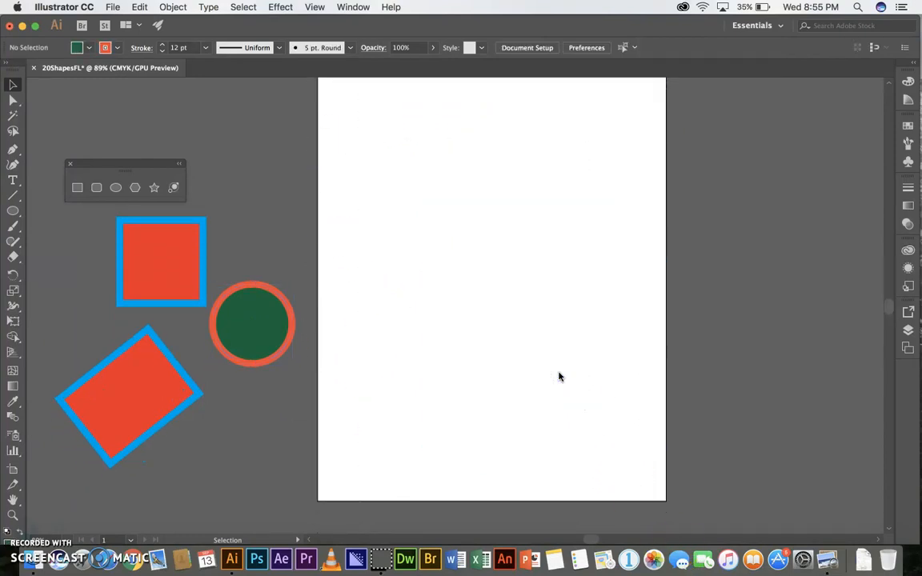
# Draw a slightly tilted hexagon in the artboard's upper half with the Polygon tool.
pyautogui.press('super+0')
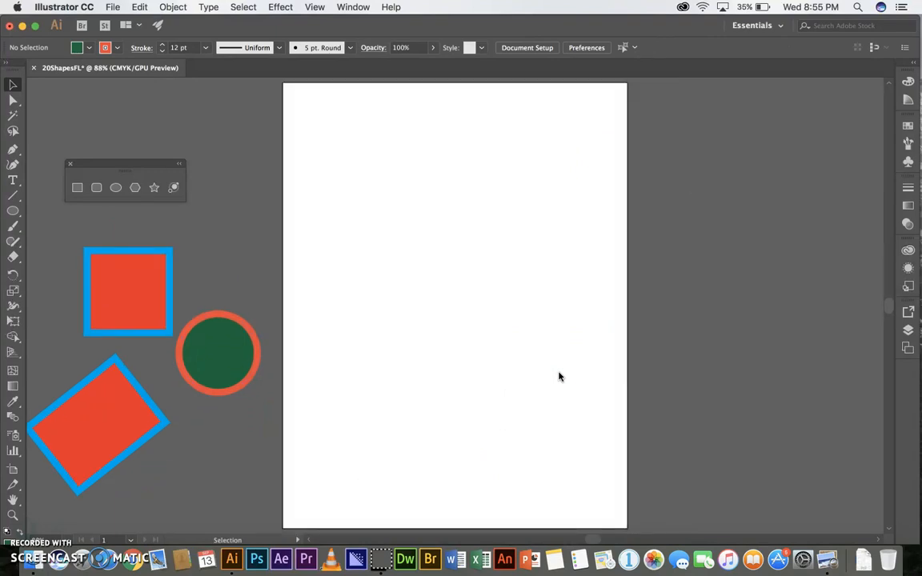
pyautogui.click(136, 190)
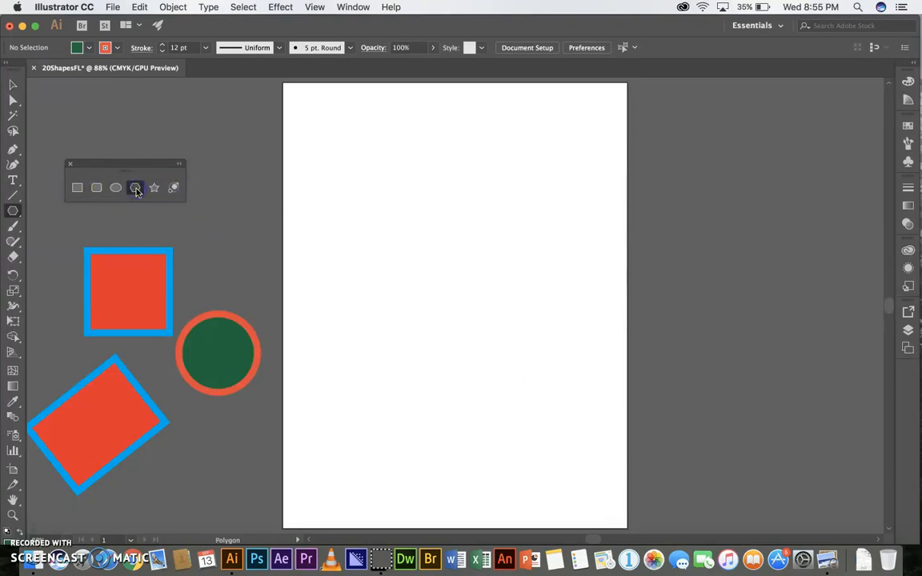
pyautogui.moveTo(405, 216)
pyautogui.mouseDown()
pyautogui.moveTo(422, 248)
pyautogui.moveTo(415, 276)
pyautogui.moveTo(358, 253)
pyautogui.moveTo(376, 280)
pyautogui.mouseUp()
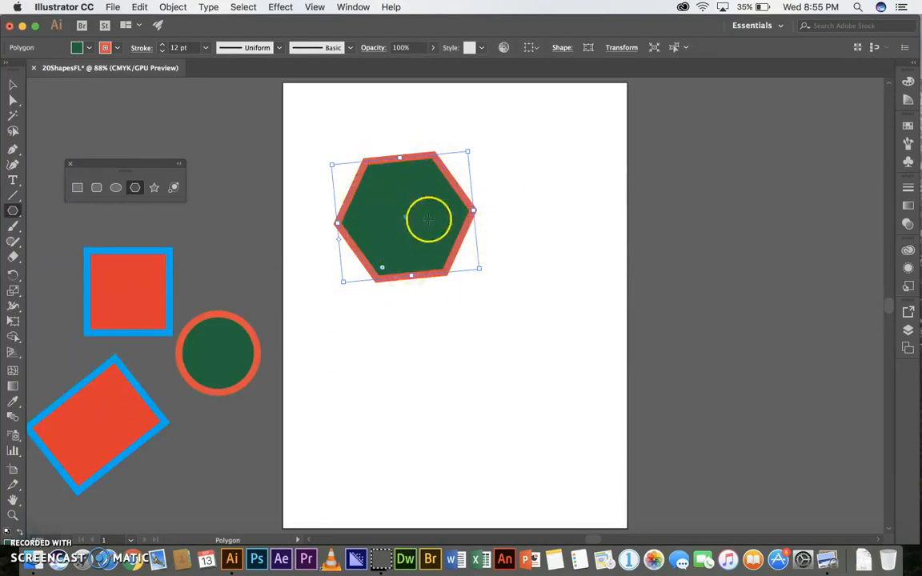
# Draw an octagon about 3.1 in wide below the hexagon with the Polygon tool, varying the number of sides while sizing it.
pyautogui.moveTo(433, 370); pyautogui.dragTo(429, 435)
pyautogui.press('Down')
pyautogui.press('Down')
pyautogui.press('Down')
pyautogui.press('Up')
pyautogui.press('Up')
pyautogui.press('Up')
pyautogui.press('Up')
pyautogui.press('Down')
pyautogui.press('Down')
pyautogui.press('Down')
pyautogui.press('Down')
pyautogui.press('Up')
pyautogui.press('Up')
pyautogui.press('Up')
pyautogui.press('Up')
pyautogui.press('Up')
pyautogui.press('Up')
pyautogui.press('Up')
pyautogui.press('Down')
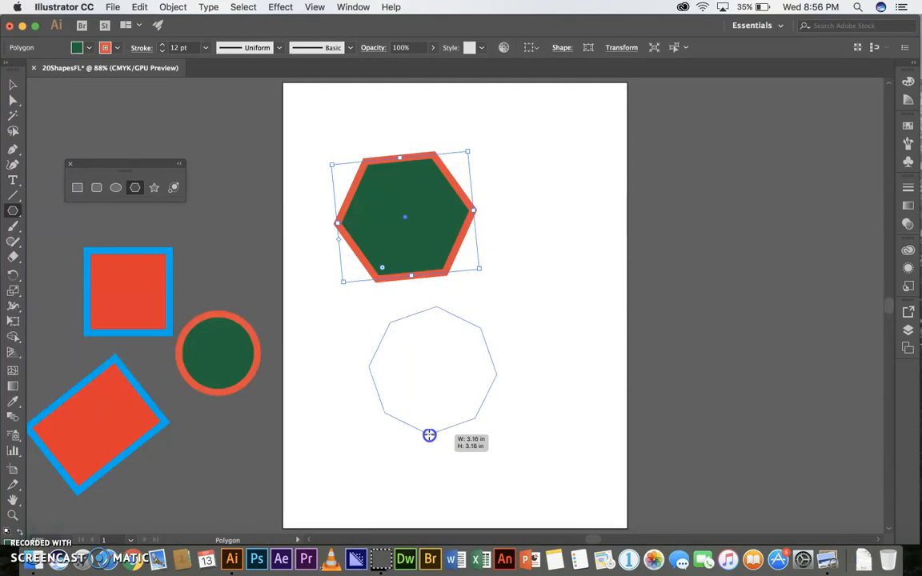
pyautogui.press('Up')
pyautogui.moveTo(429, 435); pyautogui.dragTo(429, 435)
pyautogui.press('Up')
pyautogui.press('Down')
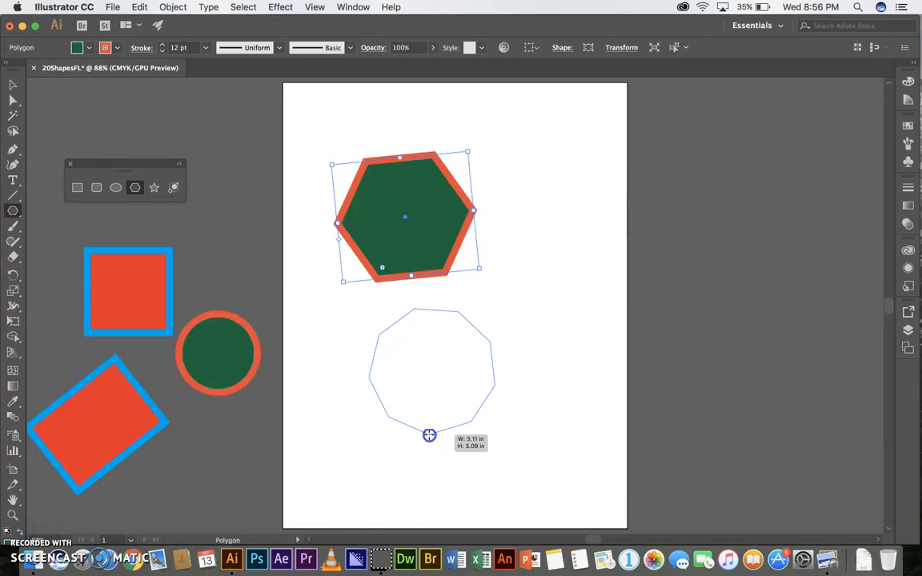
pyautogui.press('Down')
pyautogui.moveTo(429, 435); pyautogui.dragTo(460, 433)
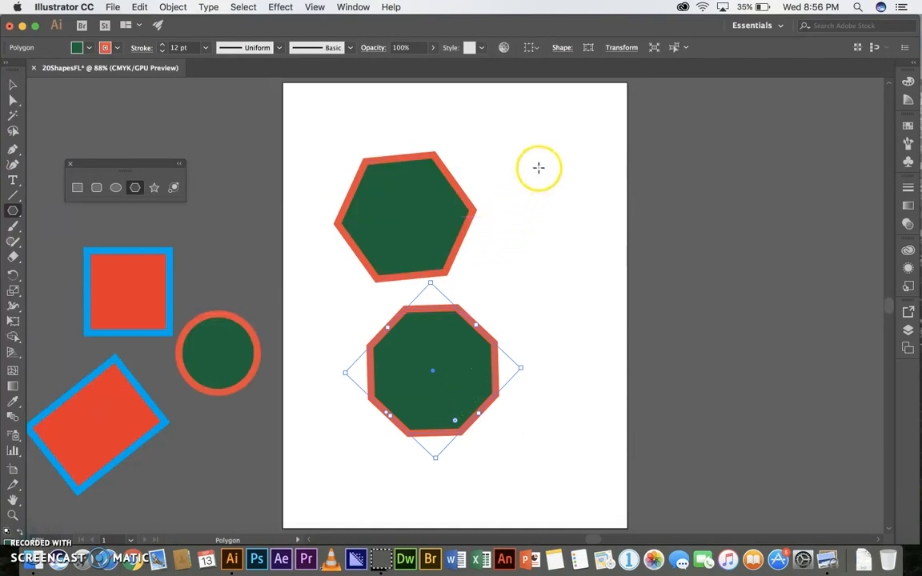
# Draw a smaller octagon with a radius of about 1.37 in beside the hexagon, with a red fill and black stroke.
pyautogui.moveTo(532, 171)
pyautogui.mouseDown()
pyautogui.moveTo(556, 214)
pyautogui.moveTo(545, 232)
pyautogui.moveTo(555, 222)
pyautogui.mouseUp()
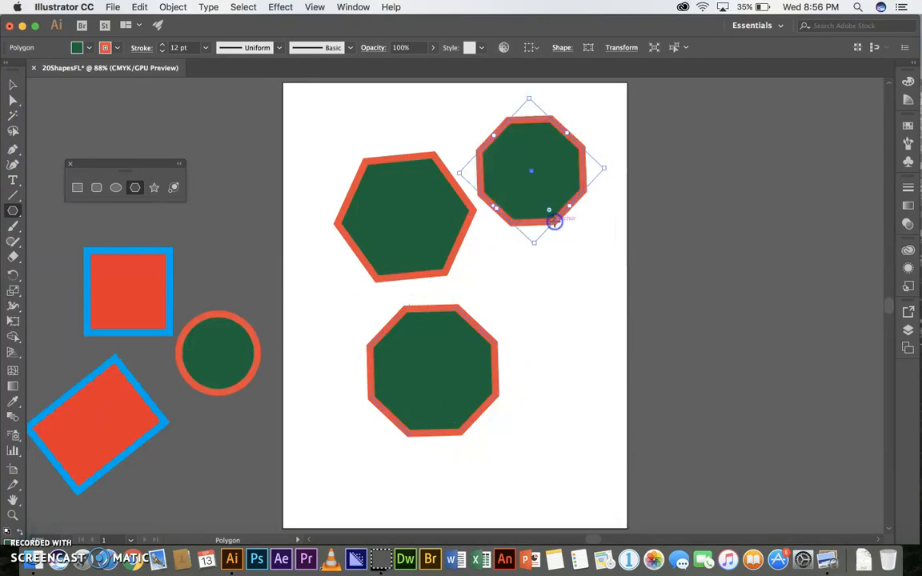
pyautogui.click(88, 50)
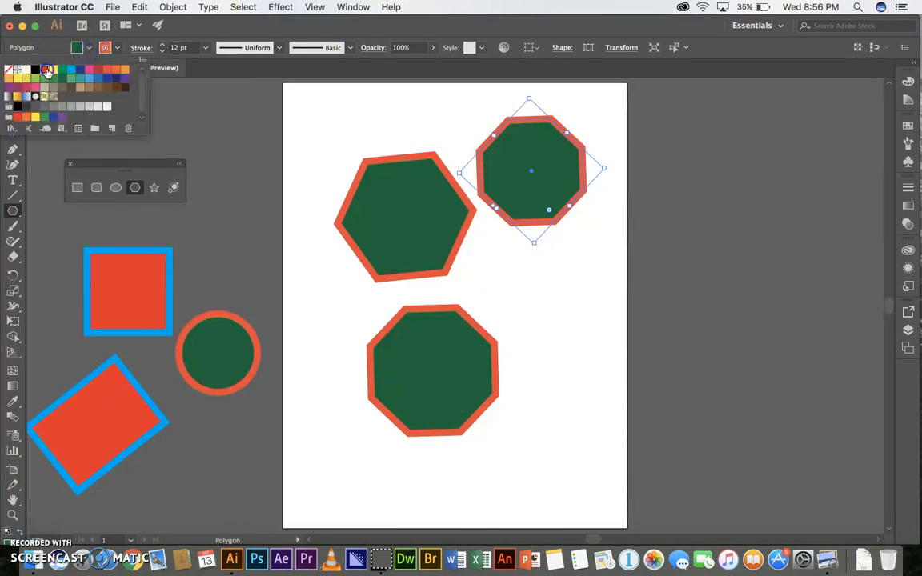
pyautogui.click(45, 71)
pyautogui.click(112, 48)
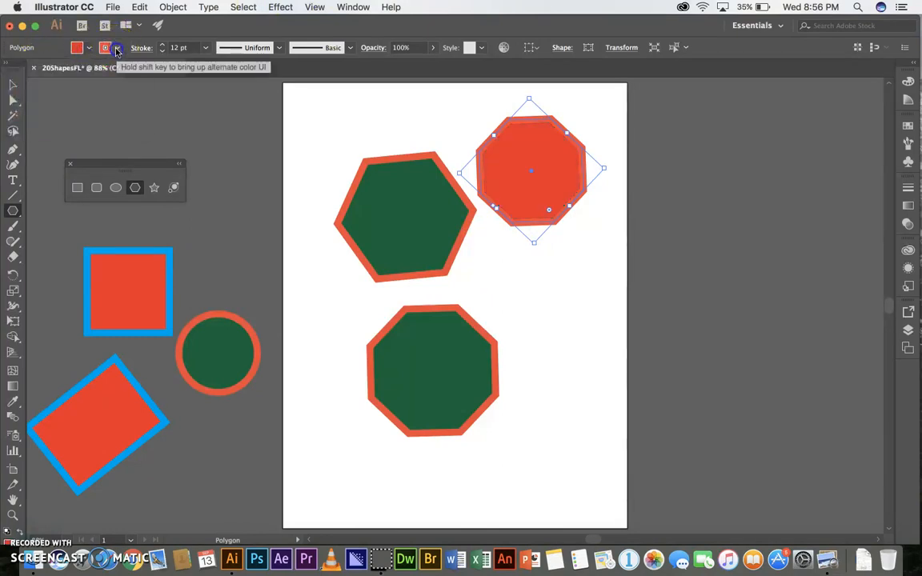
pyautogui.click(116, 50)
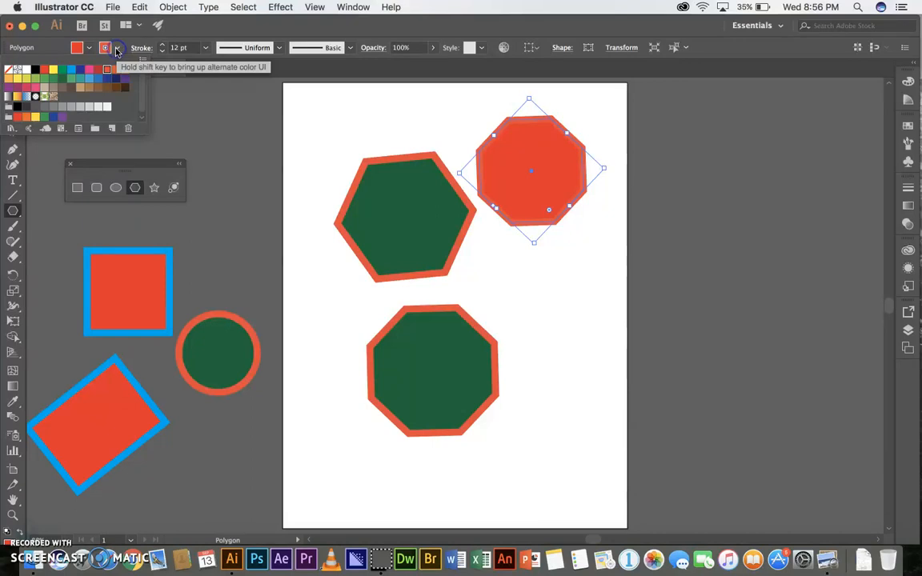
pyautogui.click(8, 71)
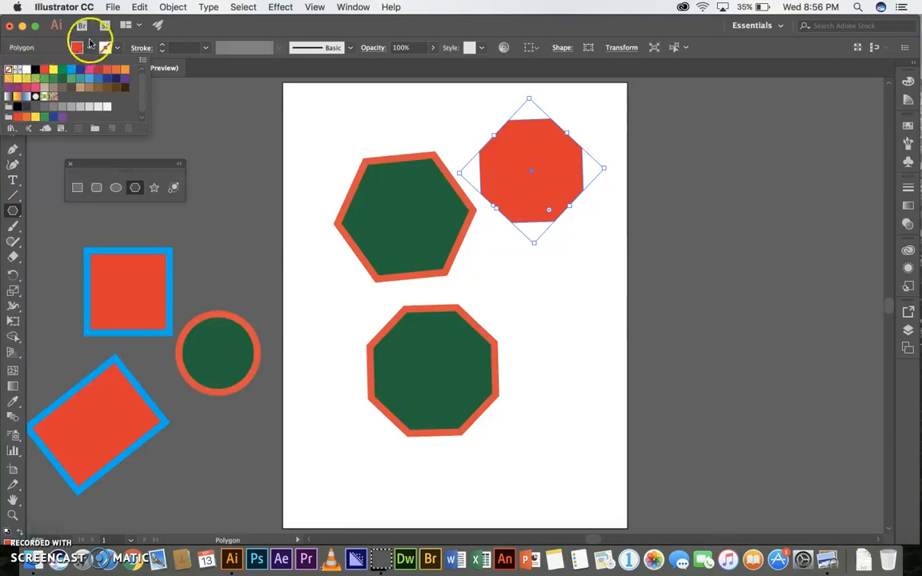
pyautogui.click(116, 48)
pyautogui.click(116, 48)
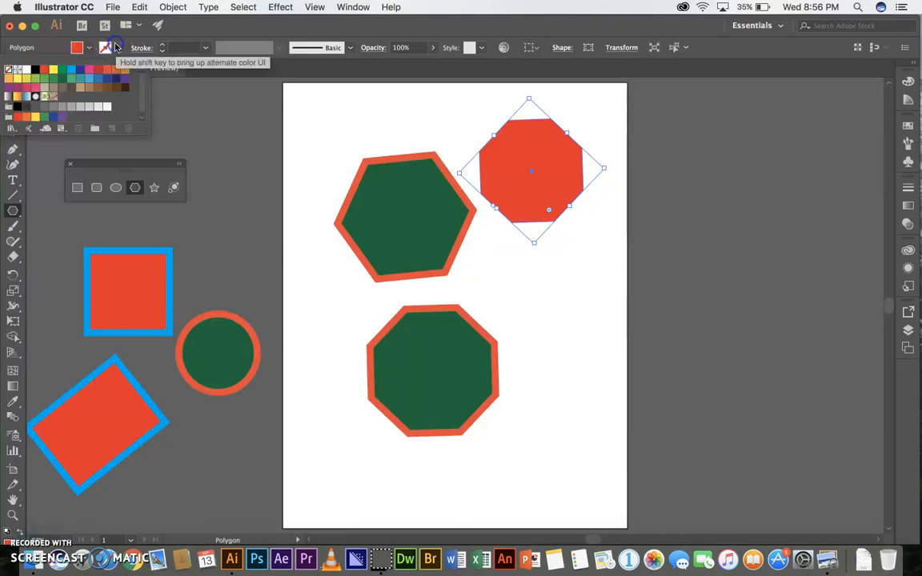
pyautogui.click(36, 69)
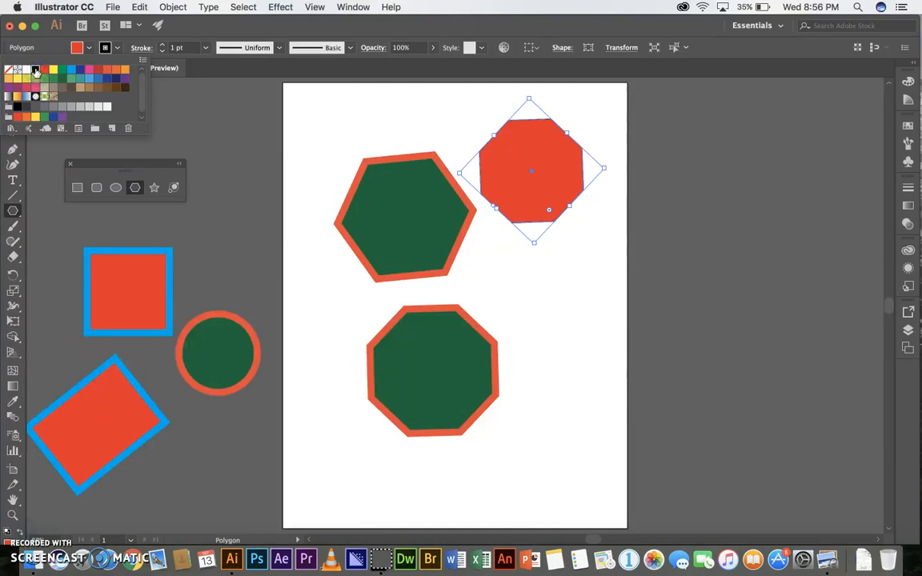
# Increase the stroke weight of the red octagon to 9 pt.
pyautogui.click(159, 46)
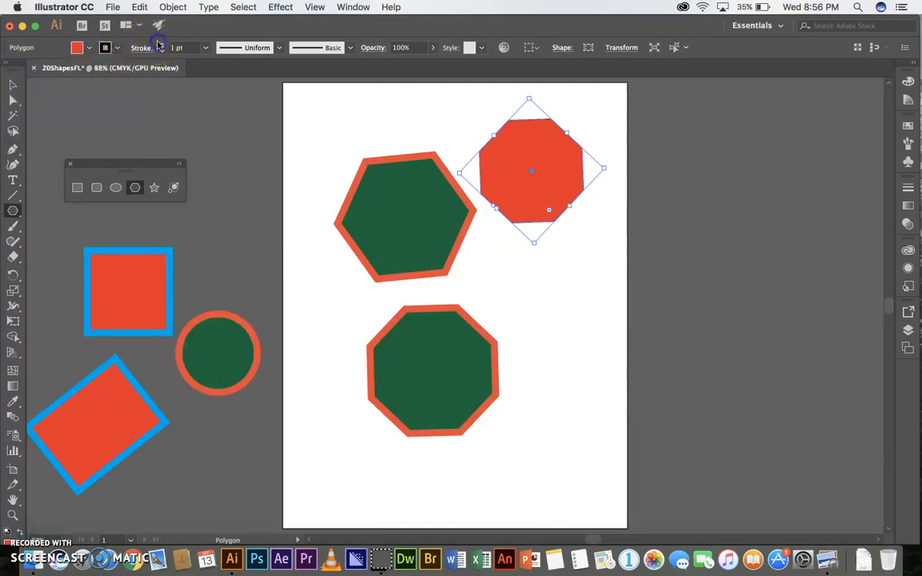
pyautogui.click(160, 45)
pyautogui.click(160, 45)
pyautogui.click(160, 45)
pyautogui.click(161, 45)
pyautogui.click(161, 45)
pyautogui.click(160, 45)
pyautogui.click(160, 45)
pyautogui.click(160, 45)
# Try the black-outlined octagon with no fill, and restore its red fill.
pyautogui.click(88, 48)
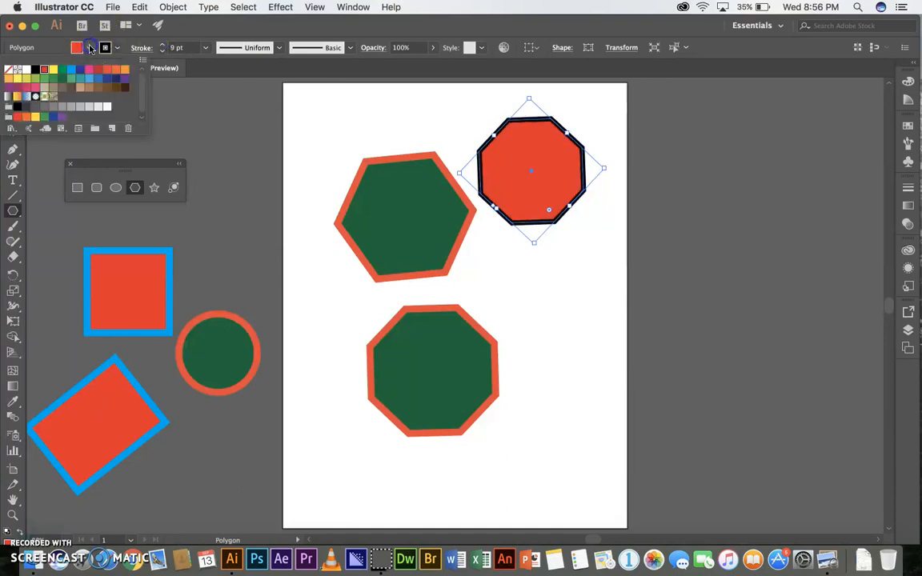
pyautogui.click(9, 69)
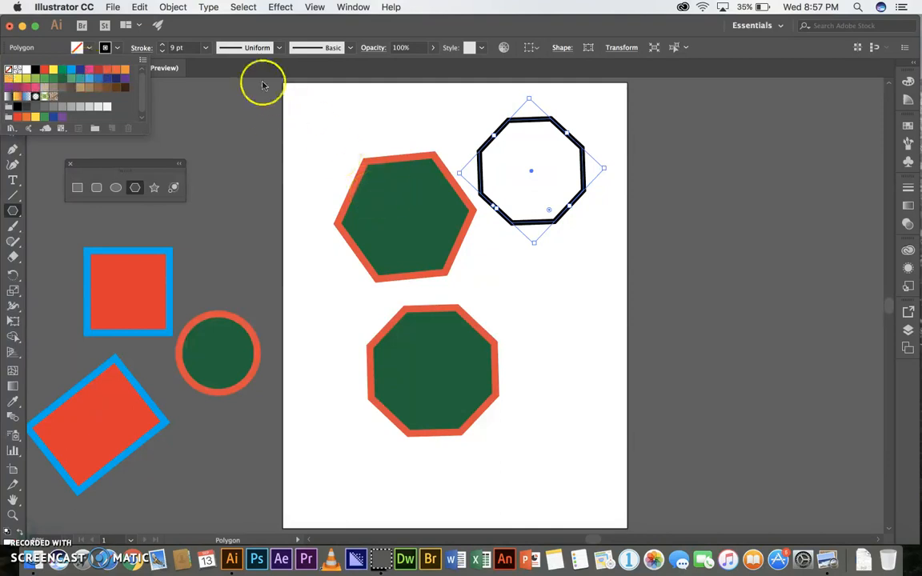
pyautogui.click(44, 70)
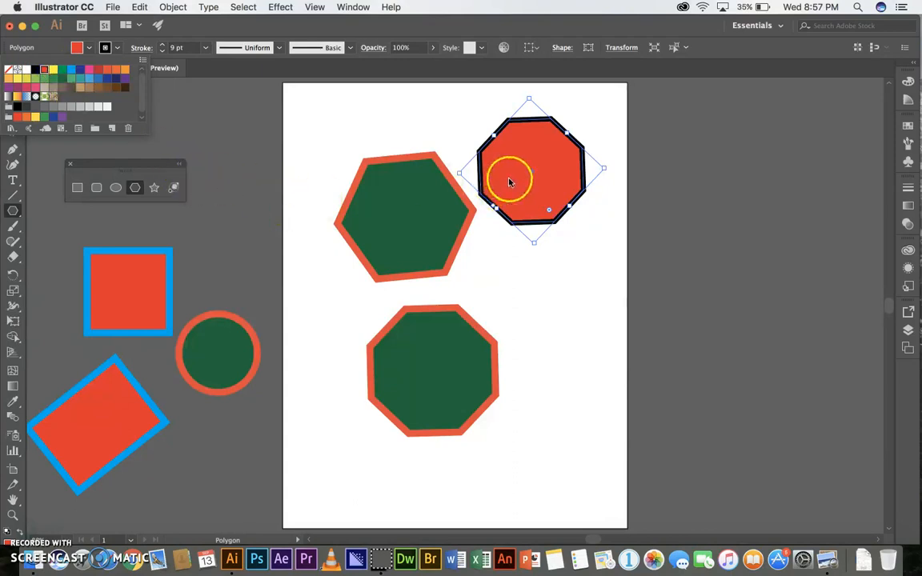
pyautogui.click(510, 183)
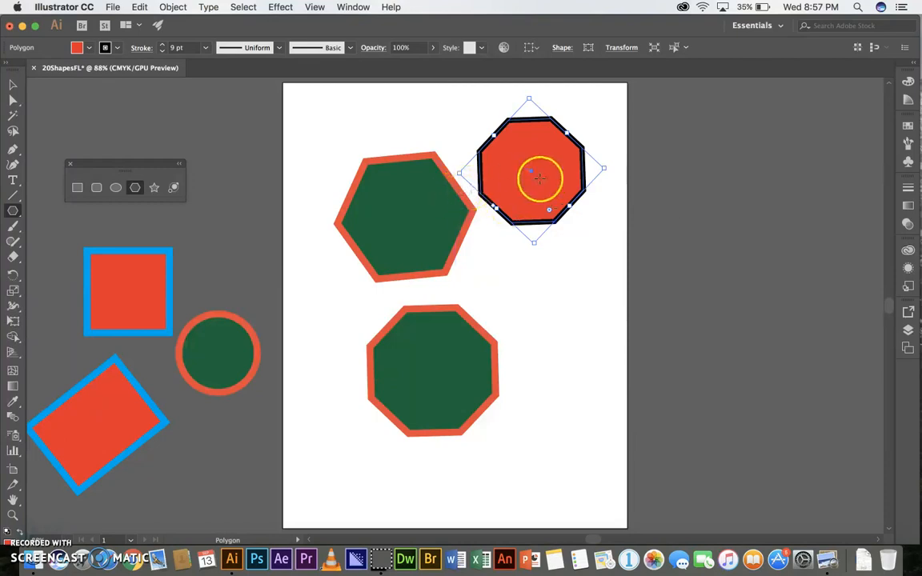
# Create a five-sided polygon with a 1.3702 in radius over the red octagon, and delete it.
pyautogui.click(533, 177)
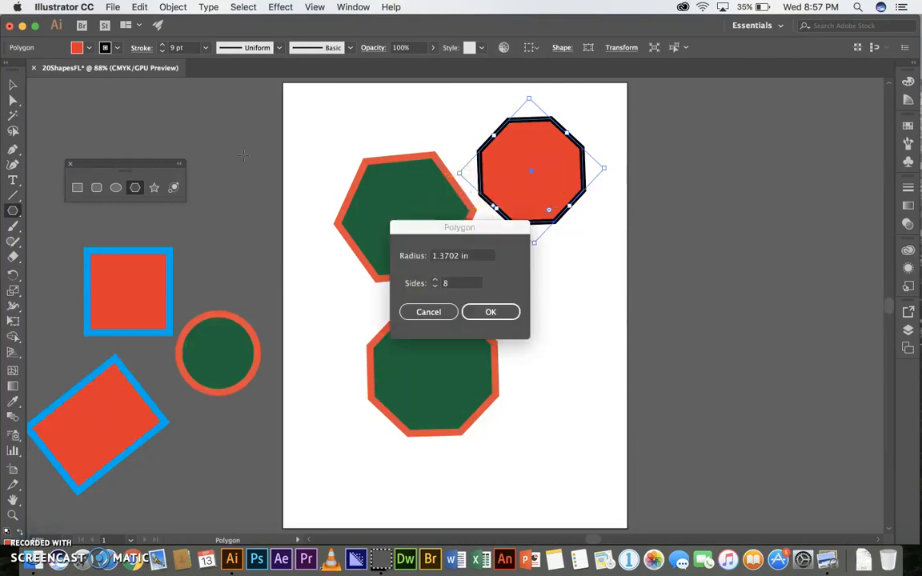
pyautogui.click(420, 311)
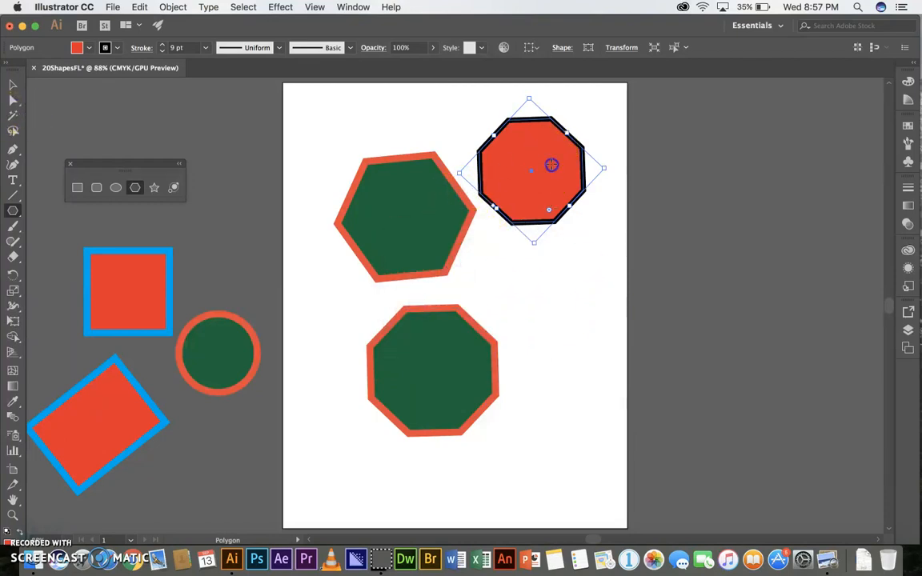
pyautogui.click(551, 165)
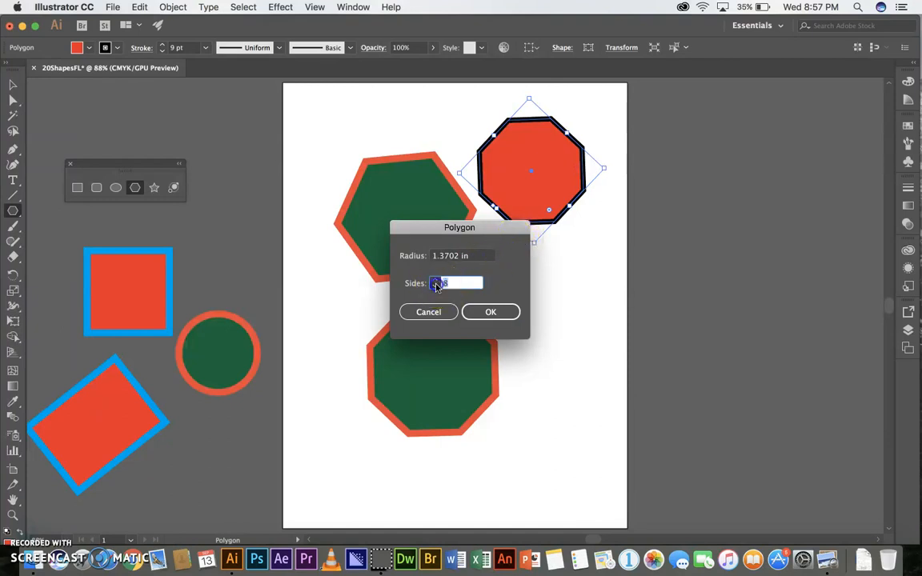
pyautogui.click(480, 312)
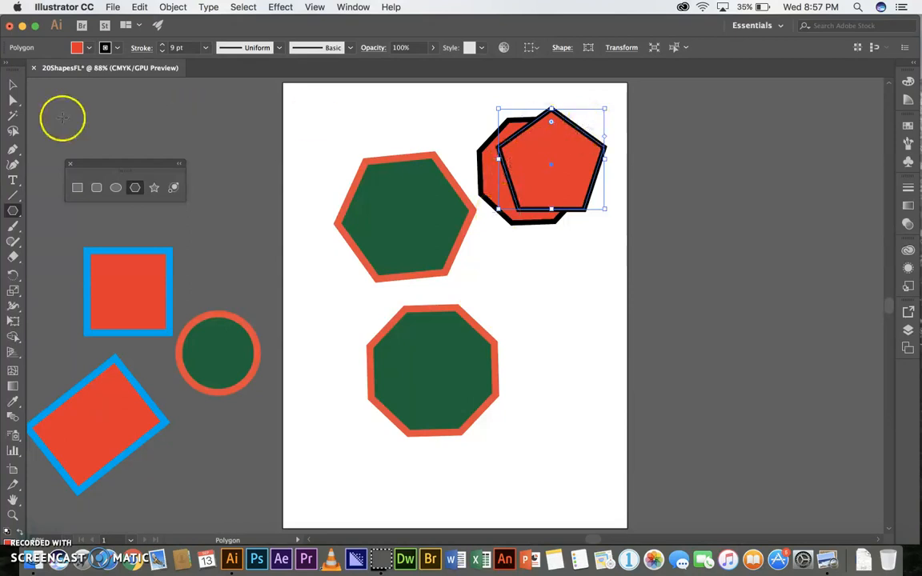
pyautogui.press('Delete')
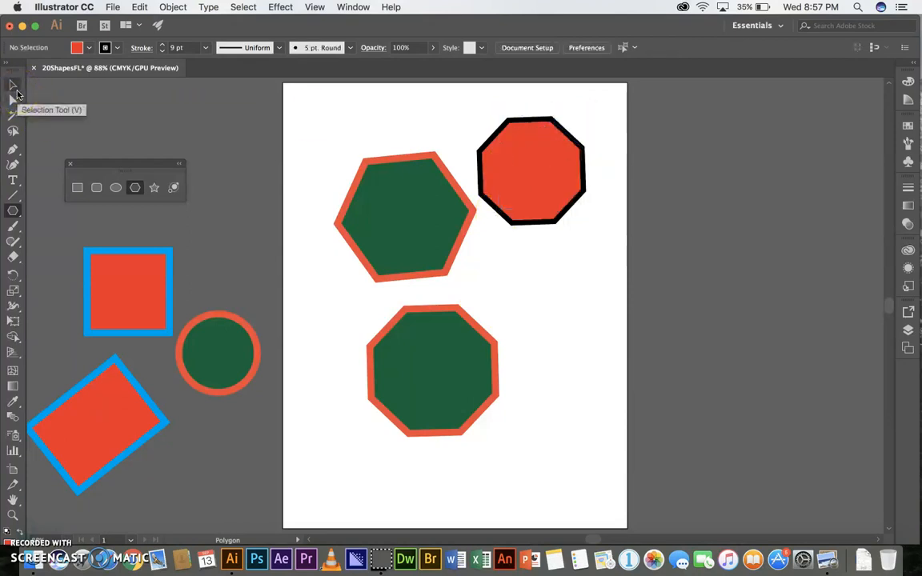
# Park the red octagon on the empty canvas beside the artboard, and delete the green hexagon and green octagon.
pyautogui.click(12, 84)
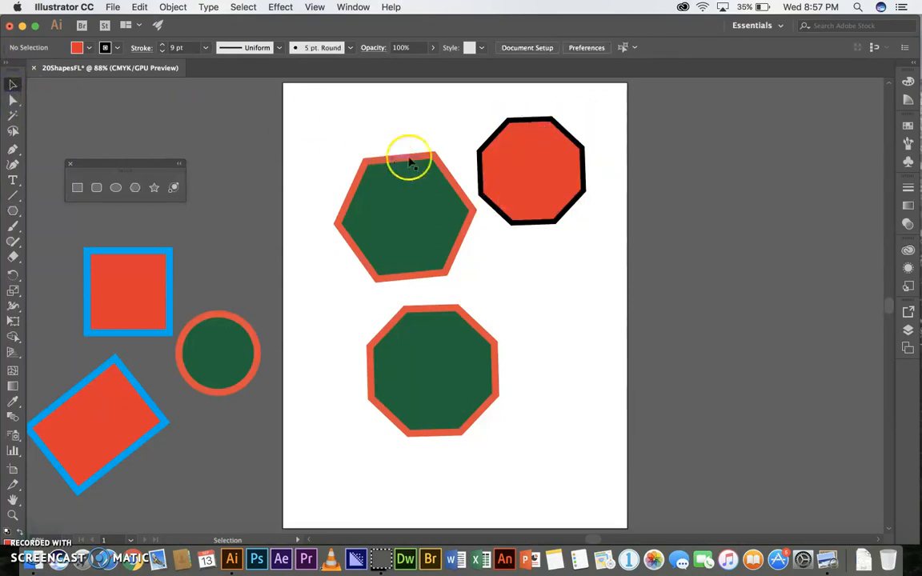
pyautogui.moveTo(529, 179); pyautogui.dragTo(758, 213)
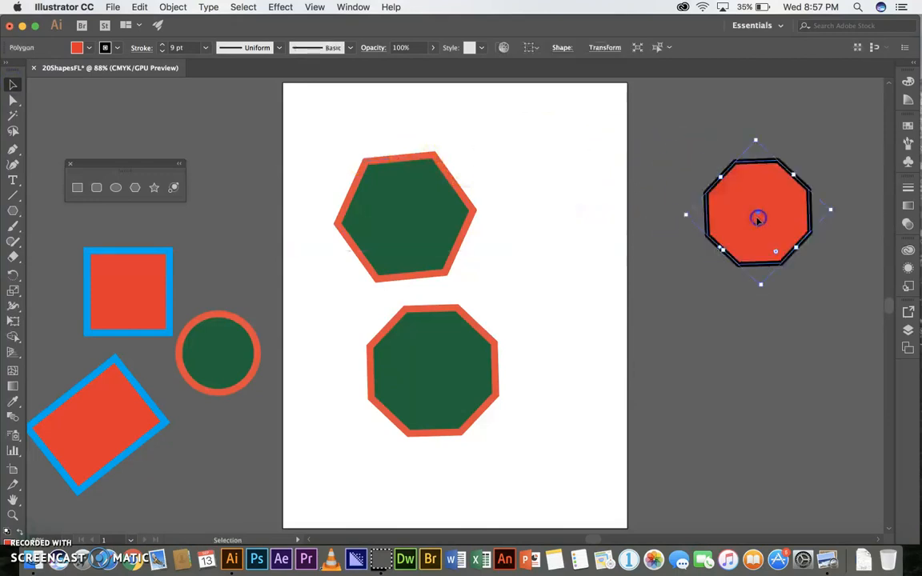
pyautogui.click(427, 407)
pyautogui.press('Delete')
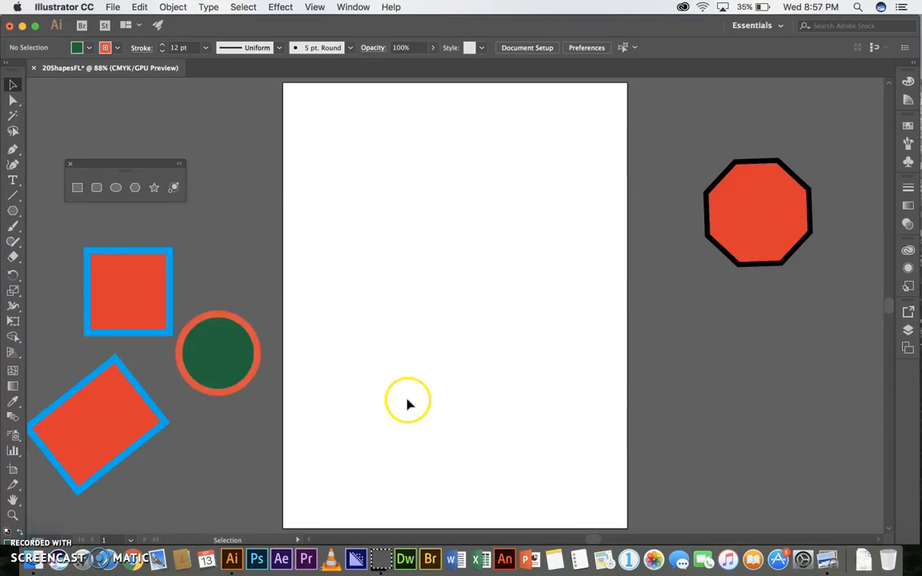
# Draw an eight-pointed star in the artboard's upper half with the Star tool, varying the number of points while sizing it.
pyautogui.click(154, 189)
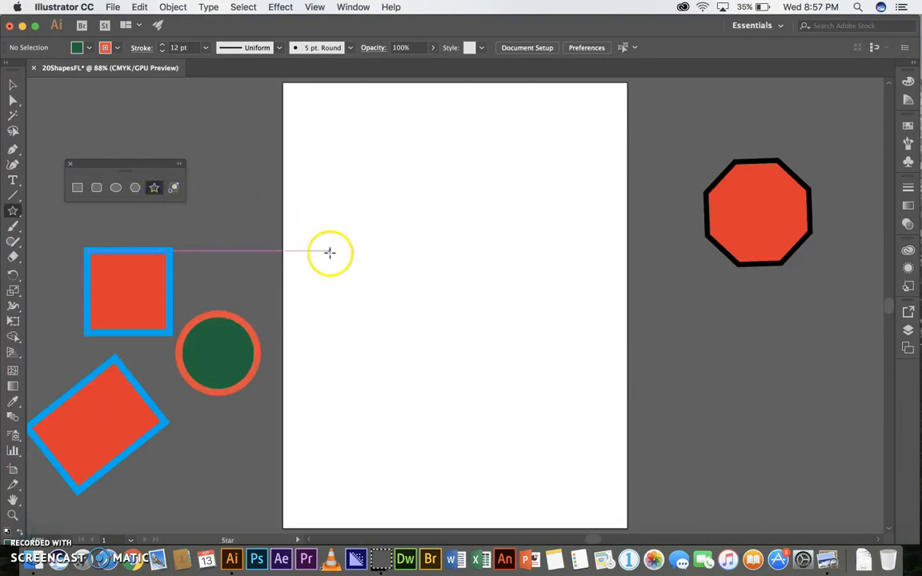
pyautogui.moveTo(441, 189)
pyautogui.mouseDown()
pyautogui.moveTo(473, 238)
pyautogui.moveTo(493, 220)
pyautogui.moveTo(478, 234)
pyautogui.mouseUp()
pyautogui.press('Up')
pyautogui.press('Up')
pyautogui.press('Up')
pyautogui.press('Up')
pyautogui.press('Up')
pyautogui.press('Up')
pyautogui.press('Up')
pyautogui.press('Up')
pyautogui.press('Up')
pyautogui.press('Down')
pyautogui.press('Down')
pyautogui.press('Down')
pyautogui.press('Down')
pyautogui.press('Down')
pyautogui.press('Down')
pyautogui.press('Down')
pyautogui.press('Up')
pyautogui.press('Up')
pyautogui.press('Up')
pyautogui.press('Up')
pyautogui.press('Up')
pyautogui.press('Up')
pyautogui.press('Down')
pyautogui.press('Down')
pyautogui.press('Down')
pyautogui.press('Down')
pyautogui.press('Down')
pyautogui.press('Down')
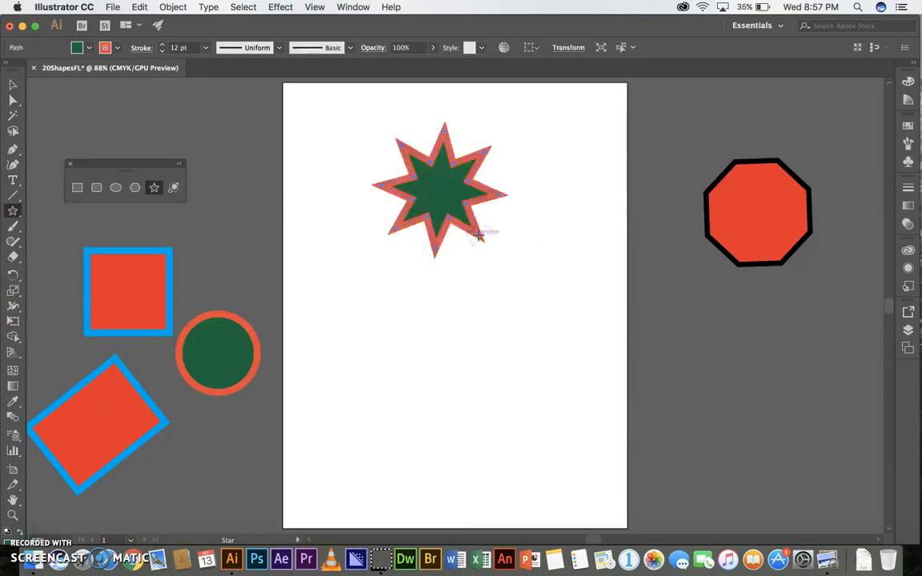
# Reduce the star's stroke weight to 5 pt.
pyautogui.click(162, 52)
pyautogui.click(162, 52)
pyautogui.click(162, 52)
pyautogui.click(162, 52)
pyautogui.click(162, 52)
pyautogui.click(162, 53)
pyautogui.click(162, 53)
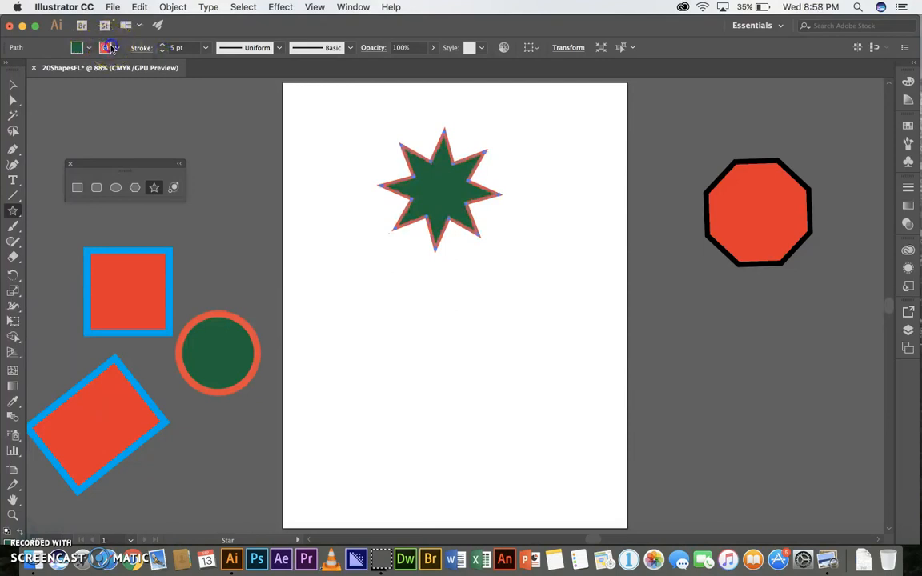
# Give the star a dark blue stroke and a golden yellow fill.
pyautogui.click(105, 46)
pyautogui.click(81, 74)
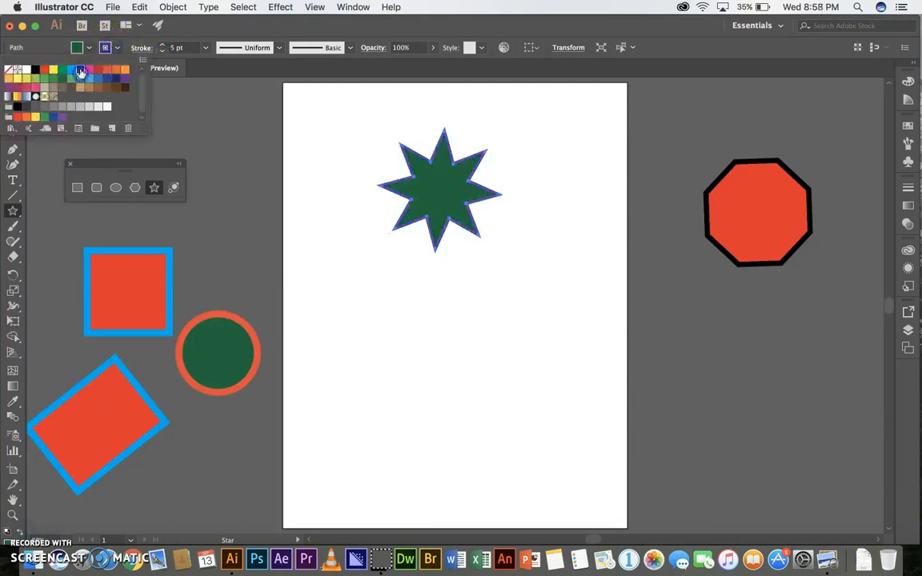
pyautogui.click(84, 52)
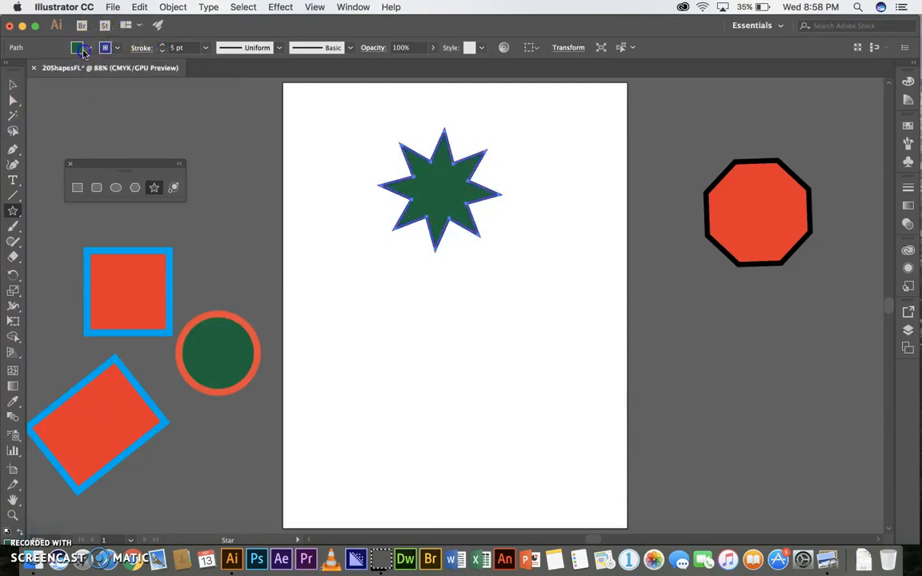
pyautogui.click(89, 50)
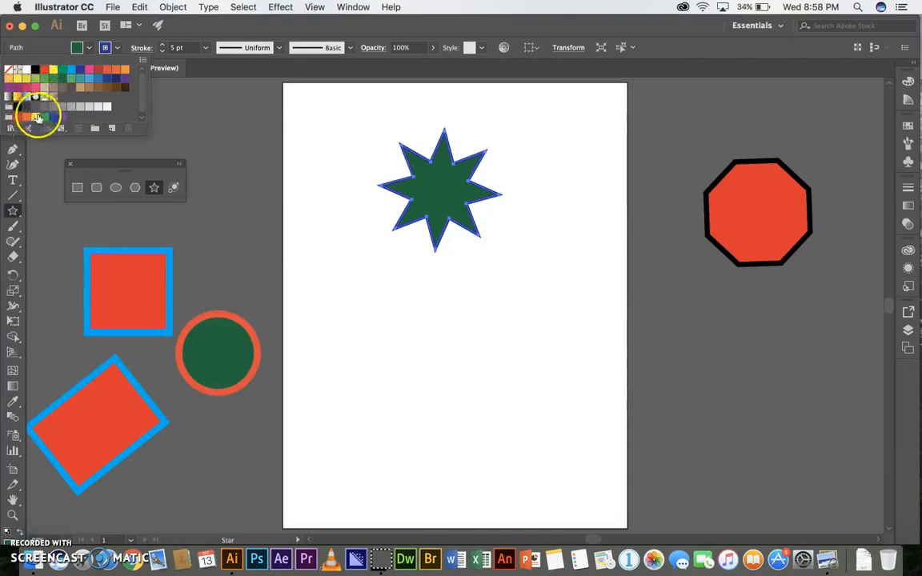
pyautogui.click(35, 116)
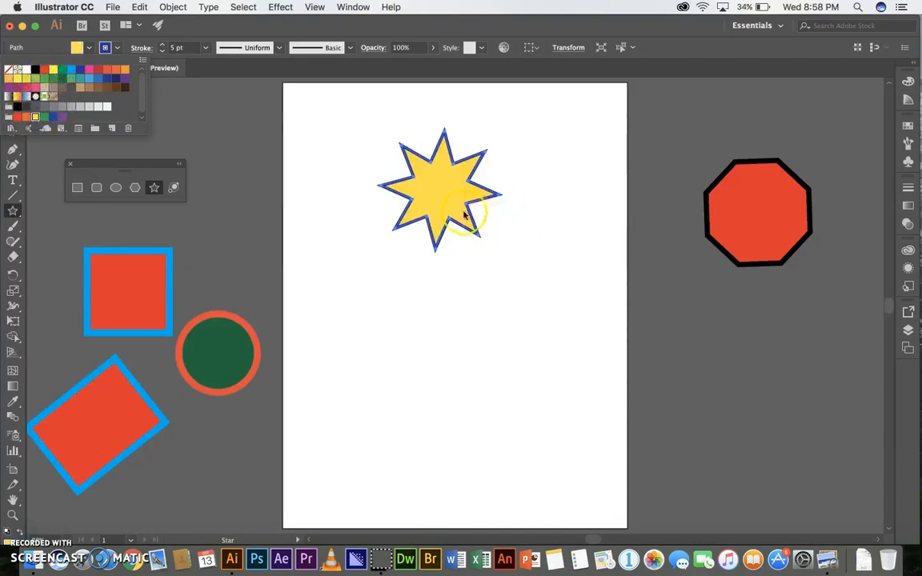
pyautogui.click(439, 192)
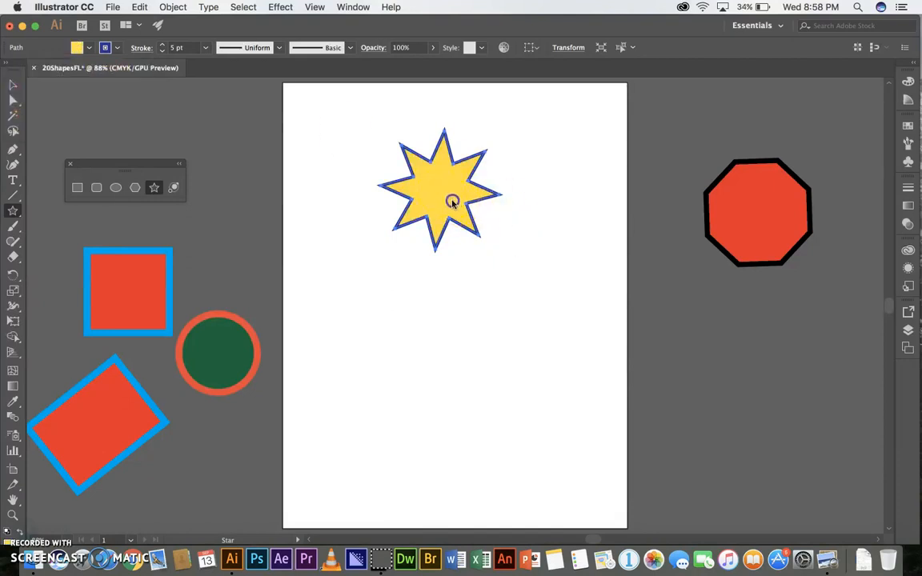
# Move the star slightly lower on the artboard, and resize it into a wide, flattened, tilted starburst.
pyautogui.click(13, 84)
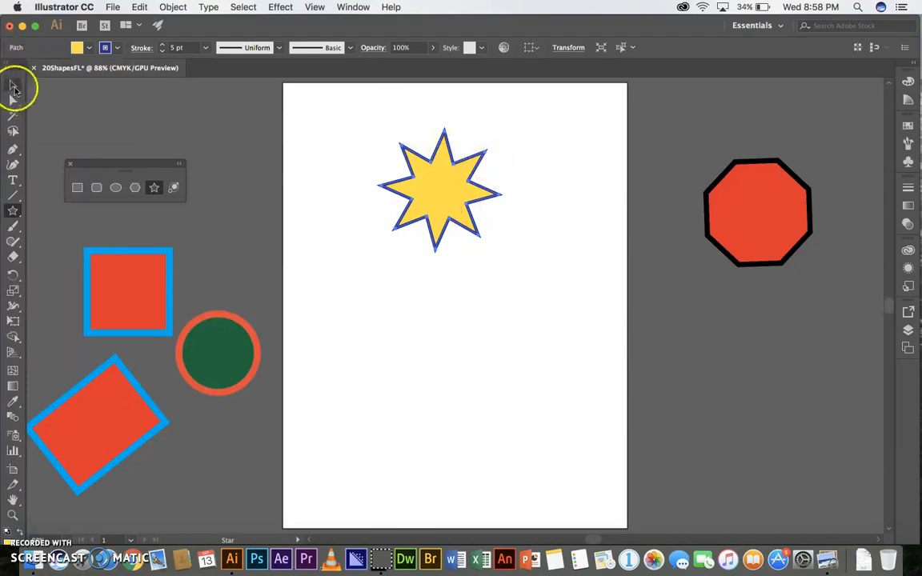
pyautogui.moveTo(454, 184); pyautogui.dragTo(426, 231)
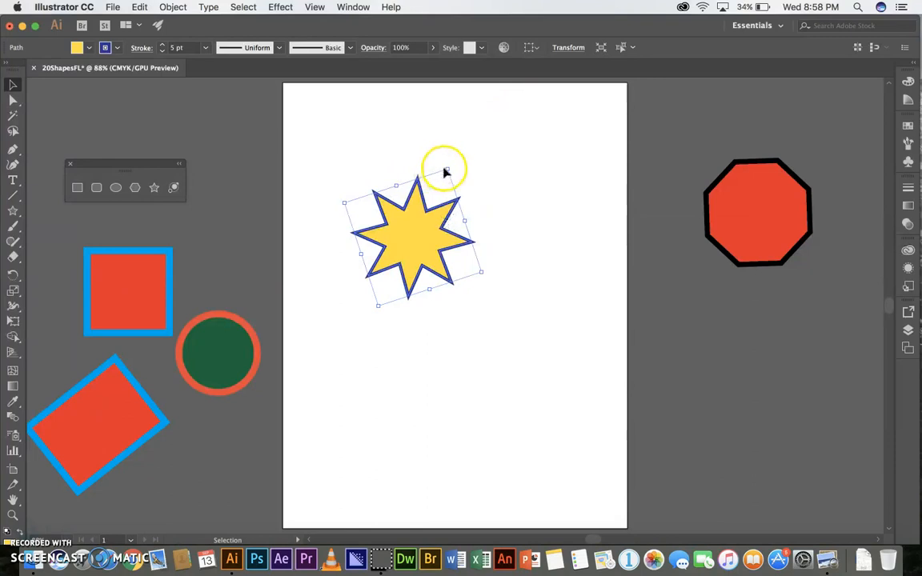
pyautogui.moveTo(445, 168); pyautogui.dragTo(475, 112)
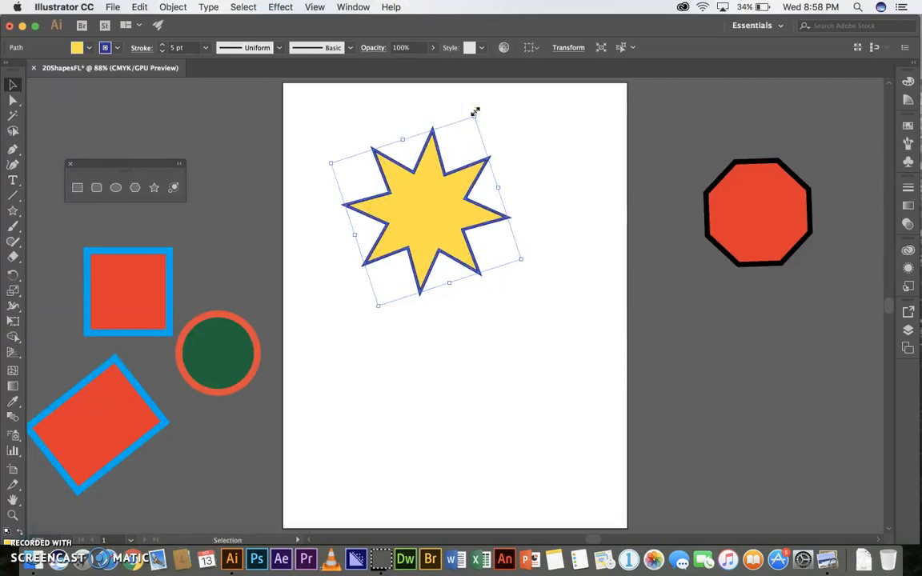
pyautogui.moveTo(478, 118); pyautogui.dragTo(543, 163)
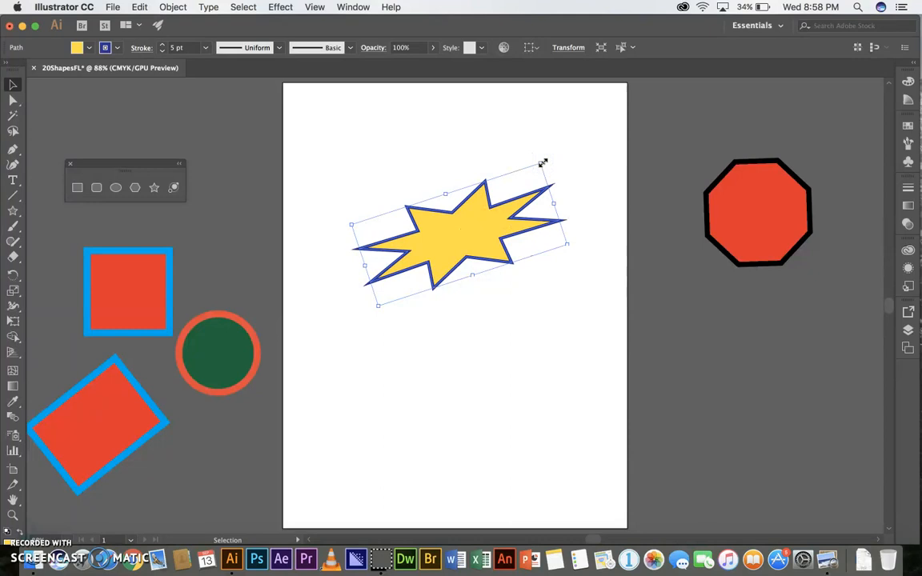
# Rotate the yellow starburst to slant the opposite way, and move it off the artboard to just below the red octagon.
pyautogui.moveTo(546, 157); pyautogui.dragTo(575, 246)
pyautogui.moveTo(470, 240); pyautogui.dragTo(759, 348)
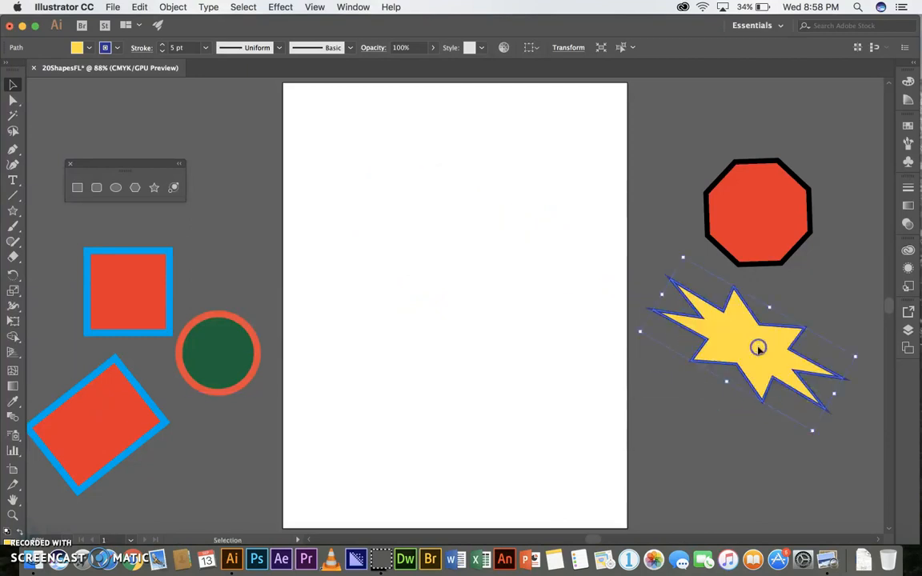
# Draw a large eight-pointed star with the Star tool, and move it toward the middle of the artboard's upper half.
pyautogui.click(153, 189)
pyautogui.moveTo(402, 211); pyautogui.dragTo(454, 314)
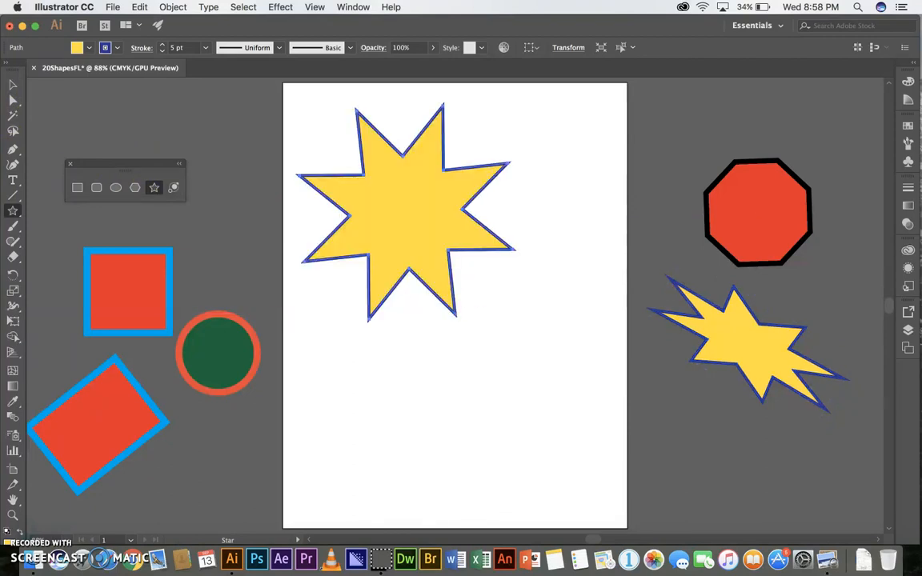
pyautogui.click(16, 83)
pyautogui.moveTo(405, 180); pyautogui.dragTo(448, 232)
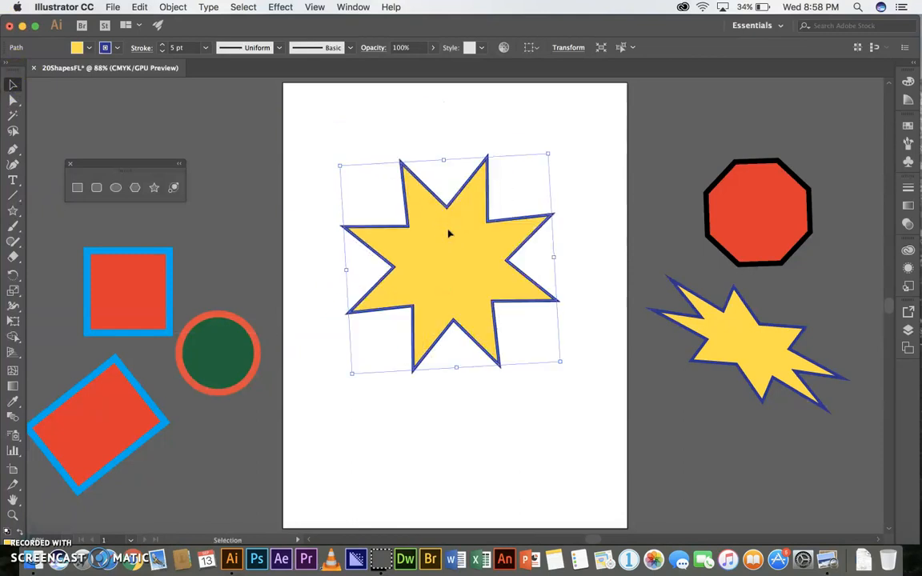
# Widen the toolbox to two columns, and recolor the new star's stroke orange using the color spectrum.
pyautogui.click(4, 65)
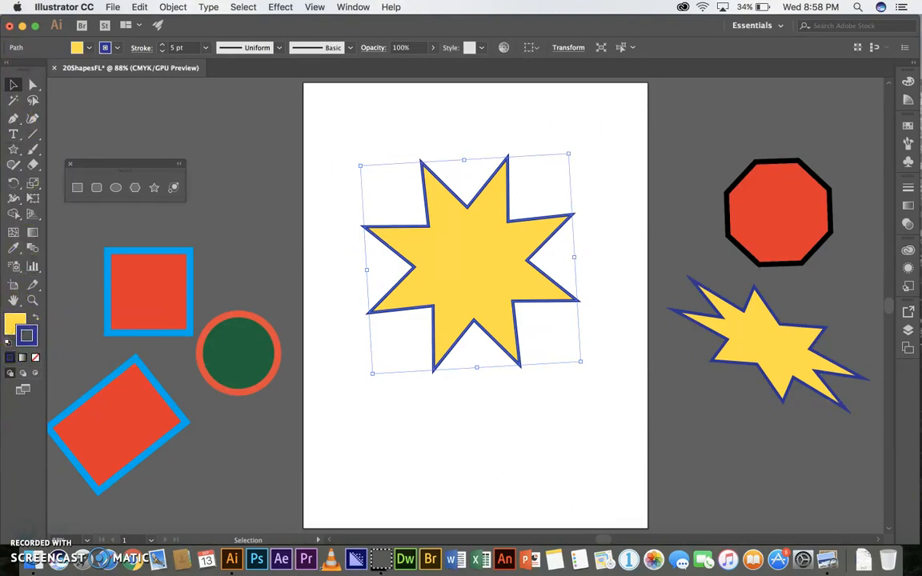
pyautogui.click(909, 82)
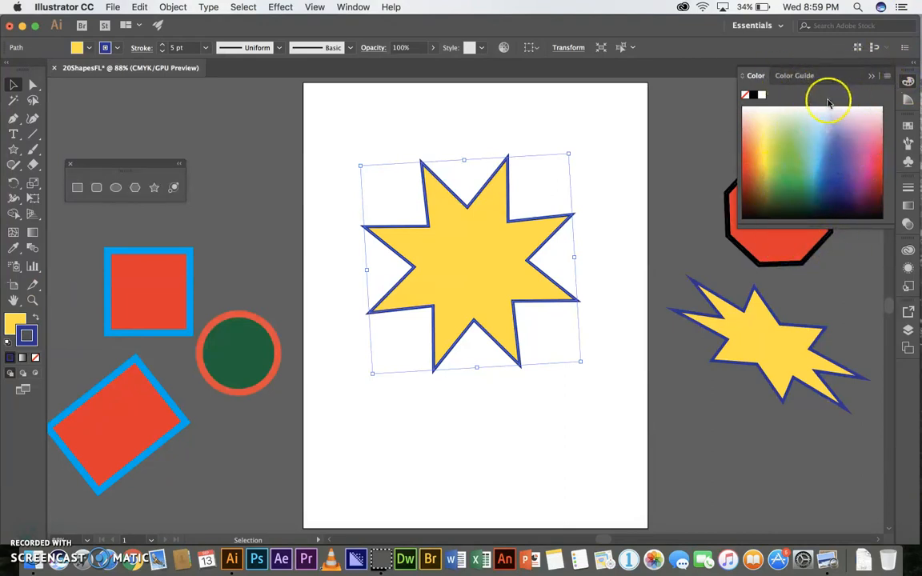
pyautogui.click(28, 330)
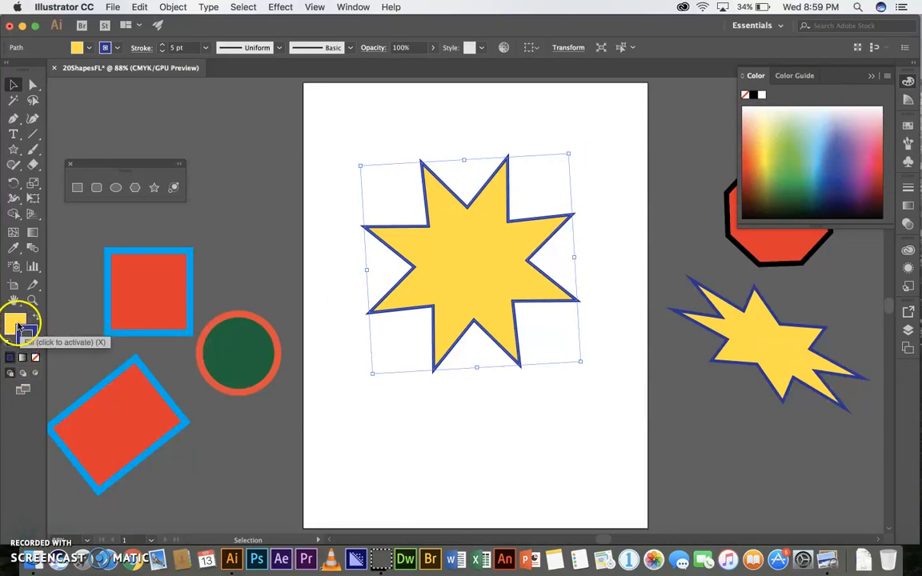
pyautogui.click(16, 325)
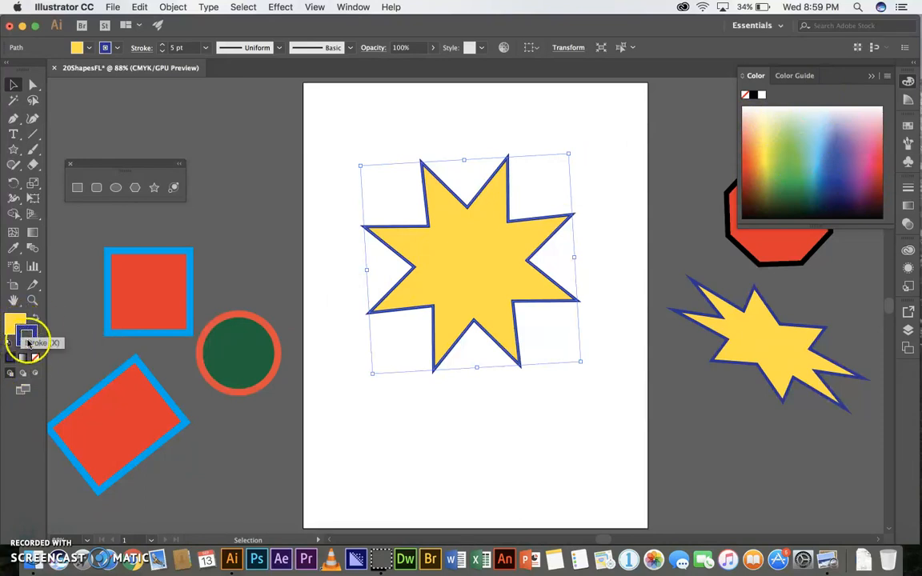
pyautogui.click(37, 333)
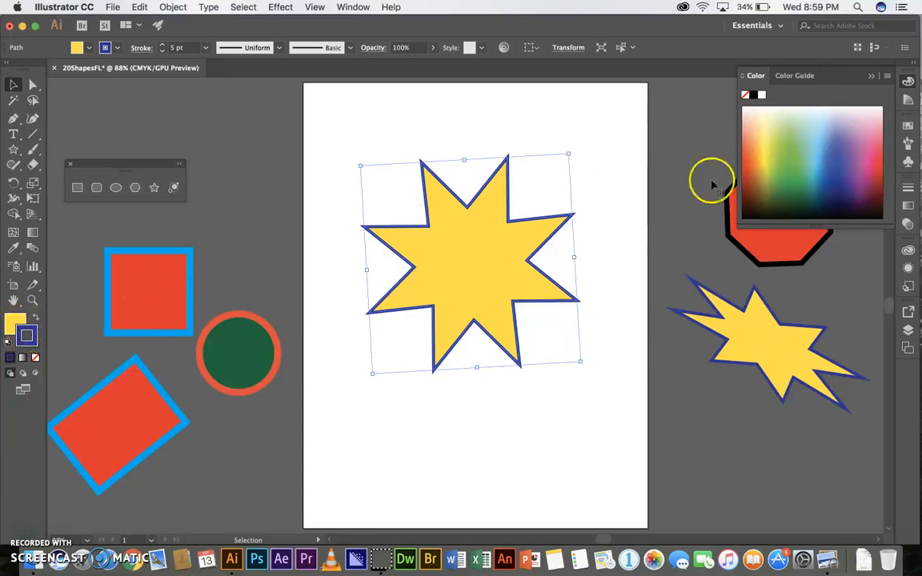
pyautogui.moveTo(856, 147); pyautogui.dragTo(859, 142)
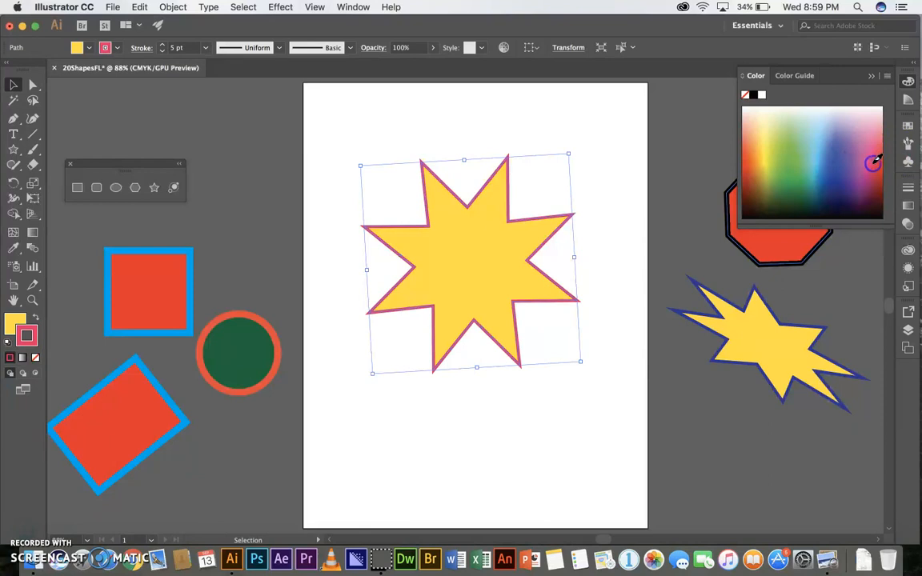
pyautogui.click(875, 176)
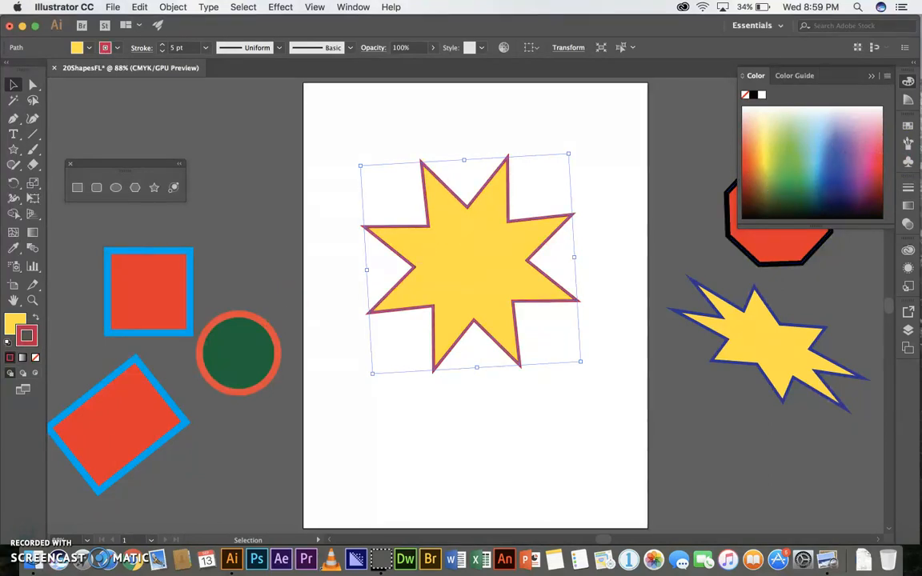
pyautogui.moveTo(762, 181); pyautogui.dragTo(755, 159)
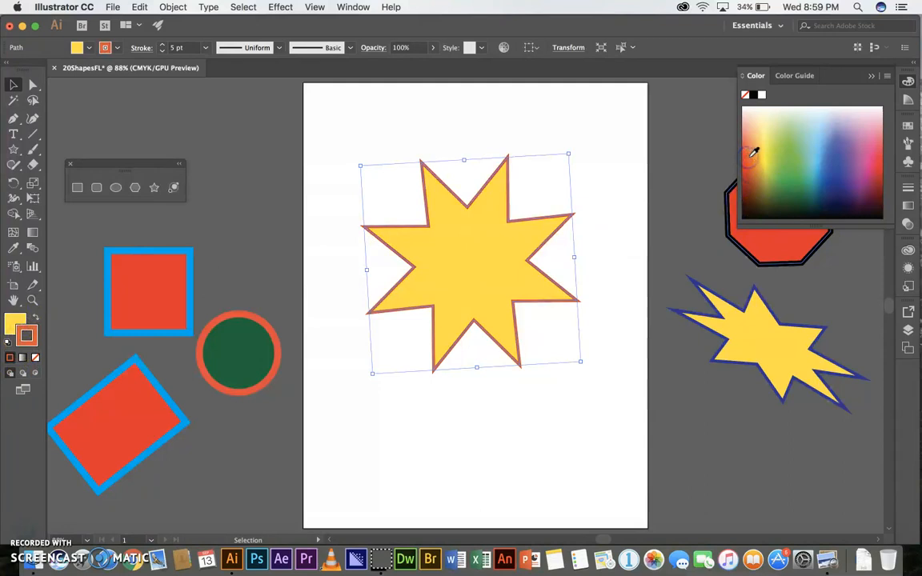
# Shrink the color spectrum, hide and redisplay it, and stretch it tall again.
pyautogui.moveTo(816, 227); pyautogui.dragTo(813, 139)
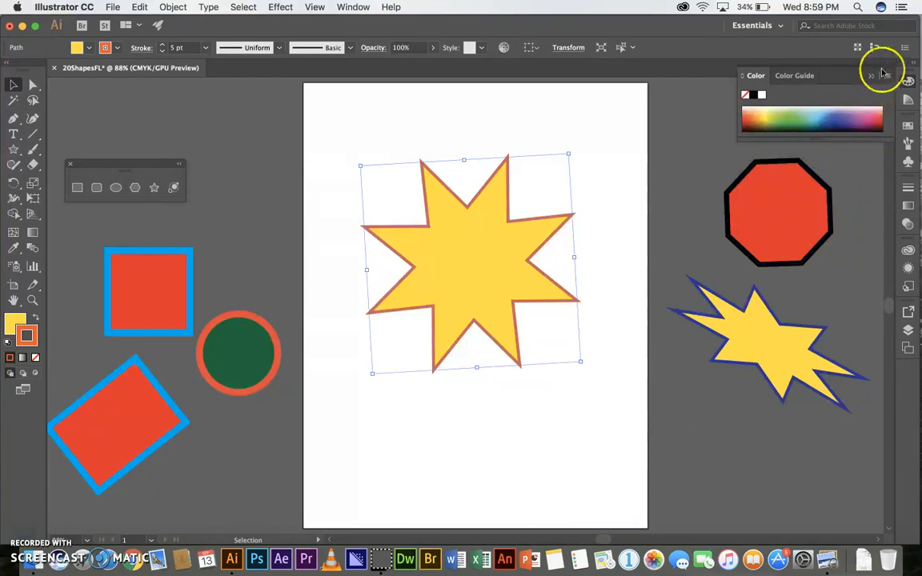
pyautogui.click(909, 80)
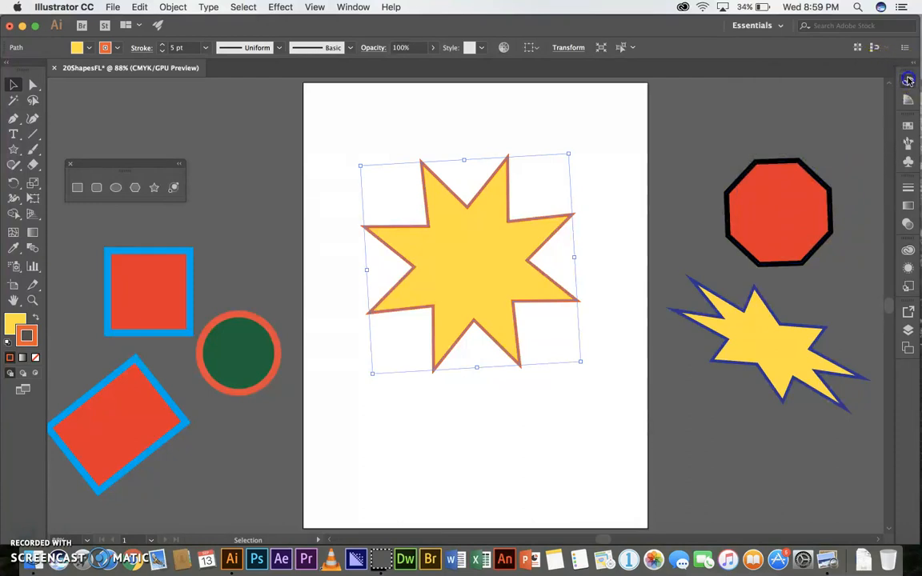
pyautogui.click(909, 80)
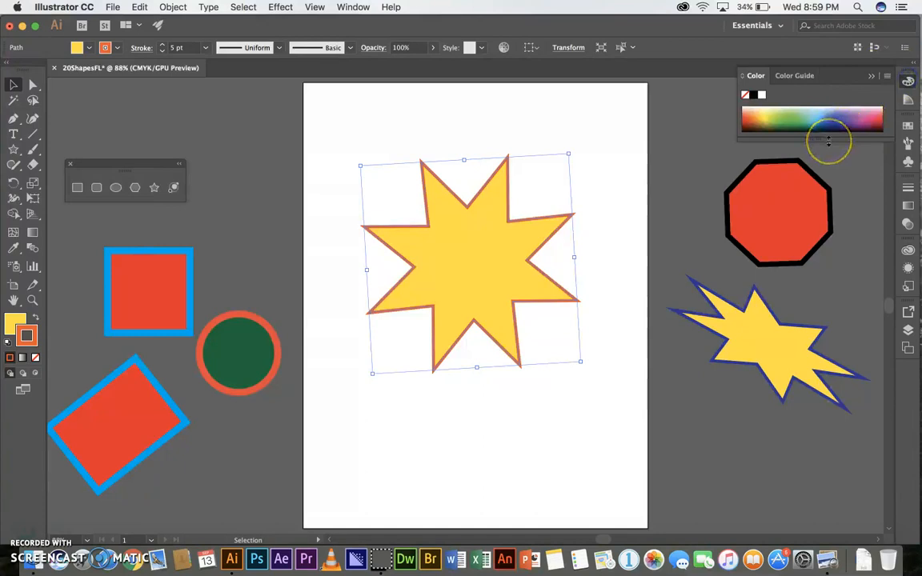
pyautogui.moveTo(824, 140); pyautogui.dragTo(834, 245)
pyautogui.click(537, 219)
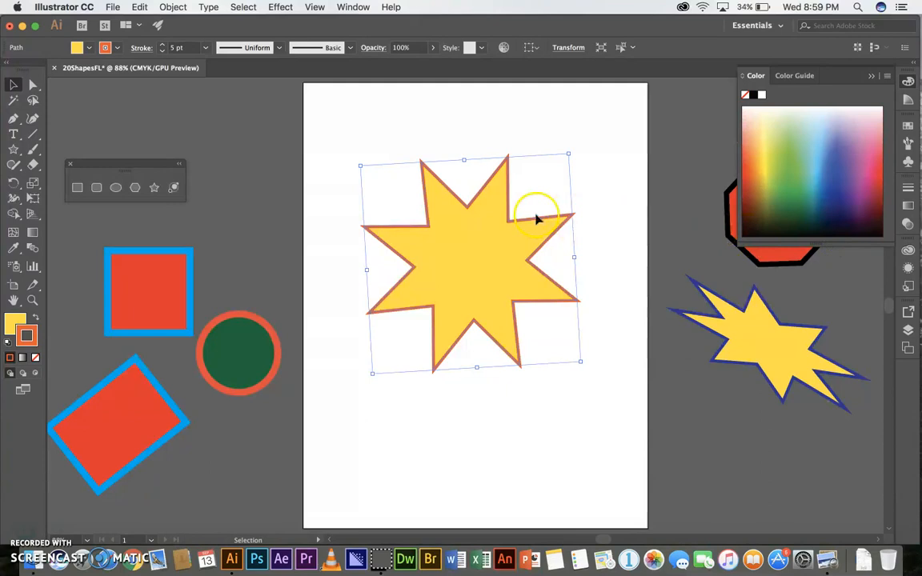
# Make the star's fill active, try purple, and settle on light blue from the color spectrum.
pyautogui.click(15, 323)
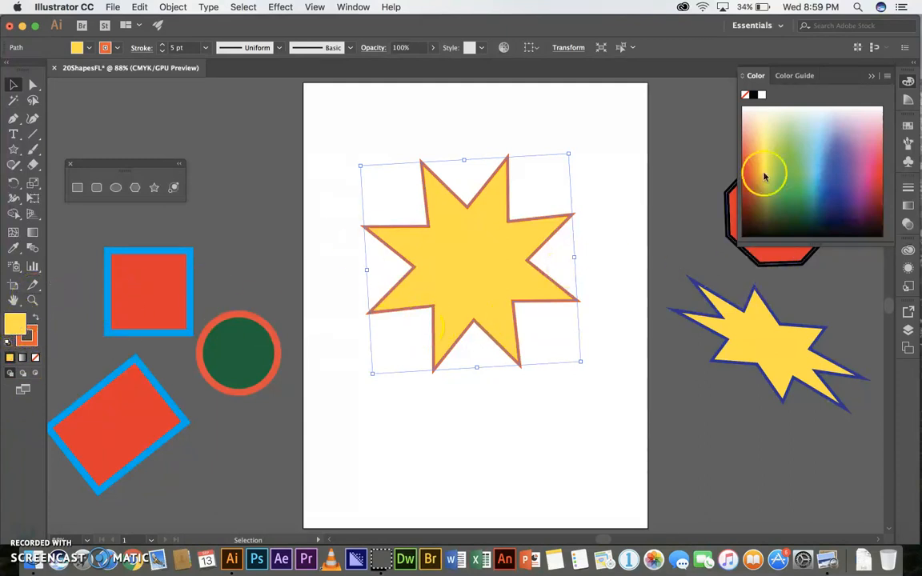
pyautogui.click(861, 172)
pyautogui.click(880, 191)
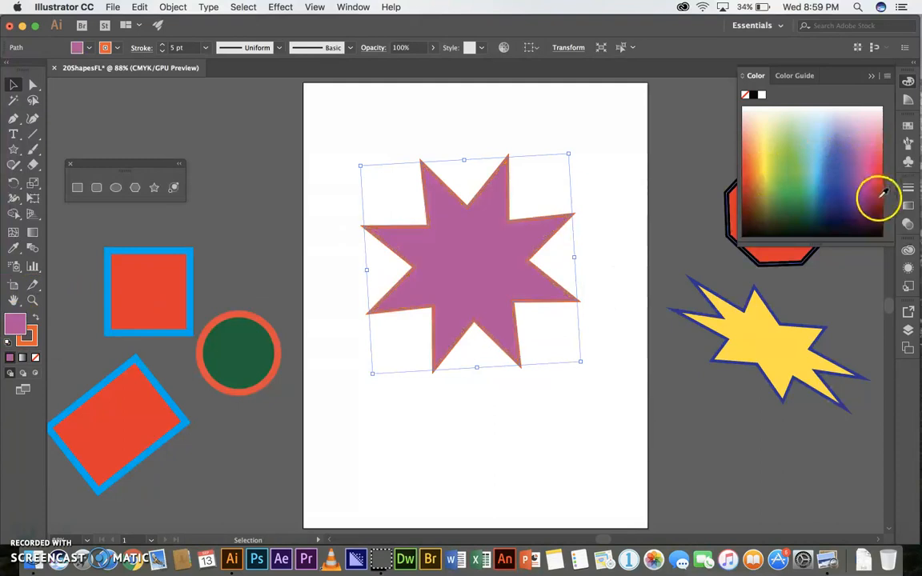
pyautogui.moveTo(844, 200); pyautogui.dragTo(819, 161)
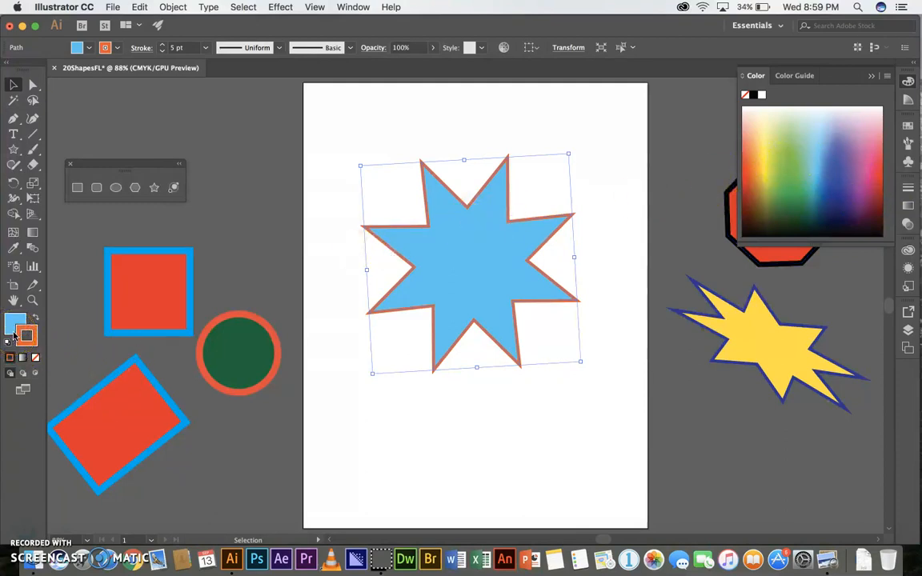
# Make the star's stroke the active color target, and display the Swatches separated from Brushes and Symbols.
pyautogui.click(22, 332)
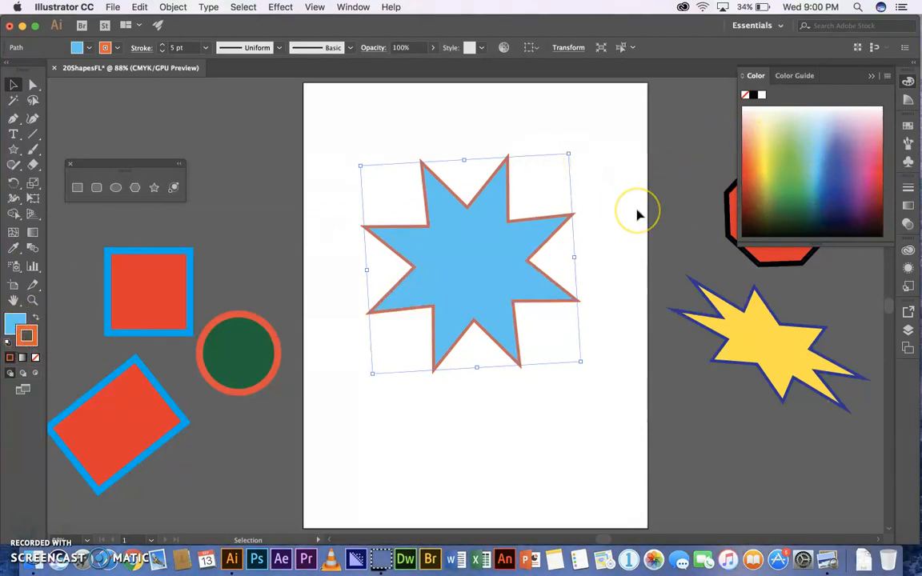
pyautogui.click(773, 122)
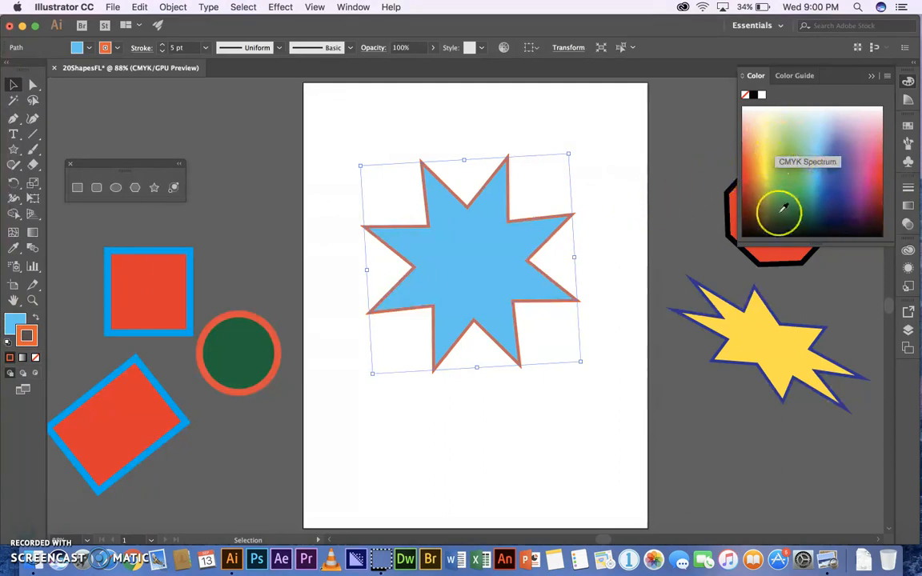
pyautogui.click(874, 208)
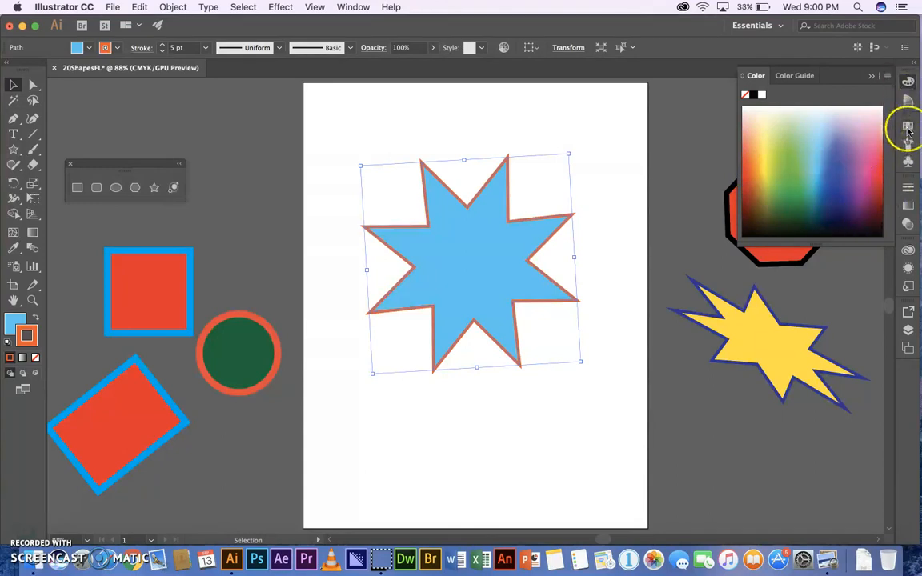
pyautogui.click(908, 128)
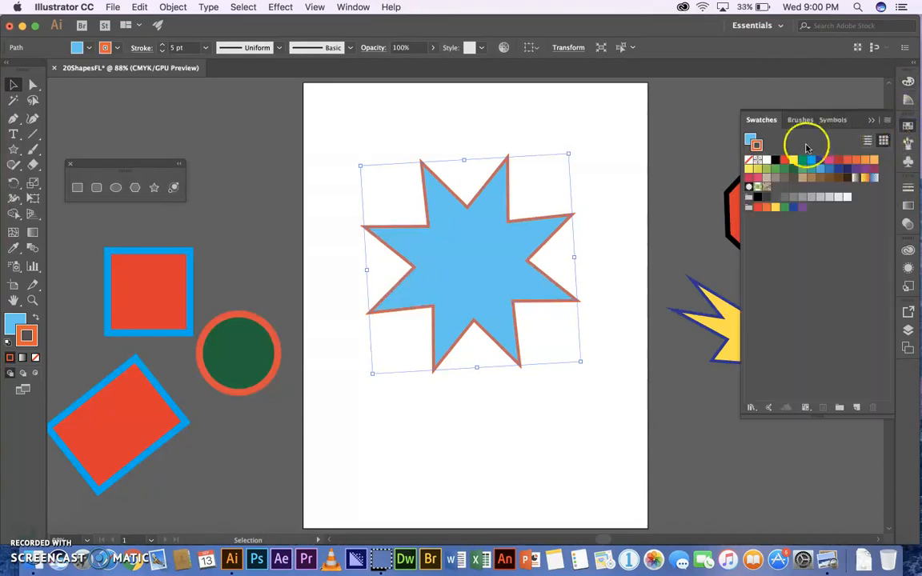
pyautogui.click(908, 126)
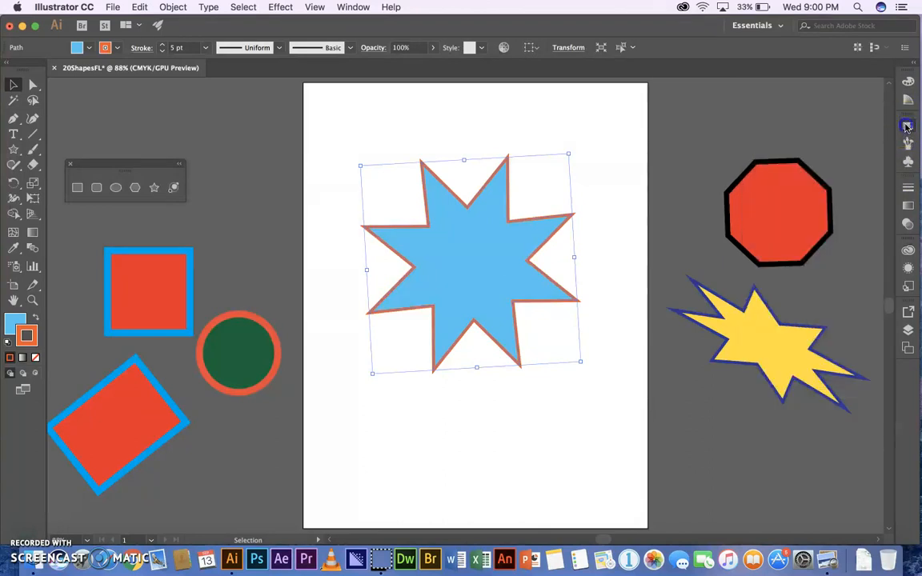
pyautogui.moveTo(907, 128); pyautogui.dragTo(908, 118)
pyautogui.click(910, 118)
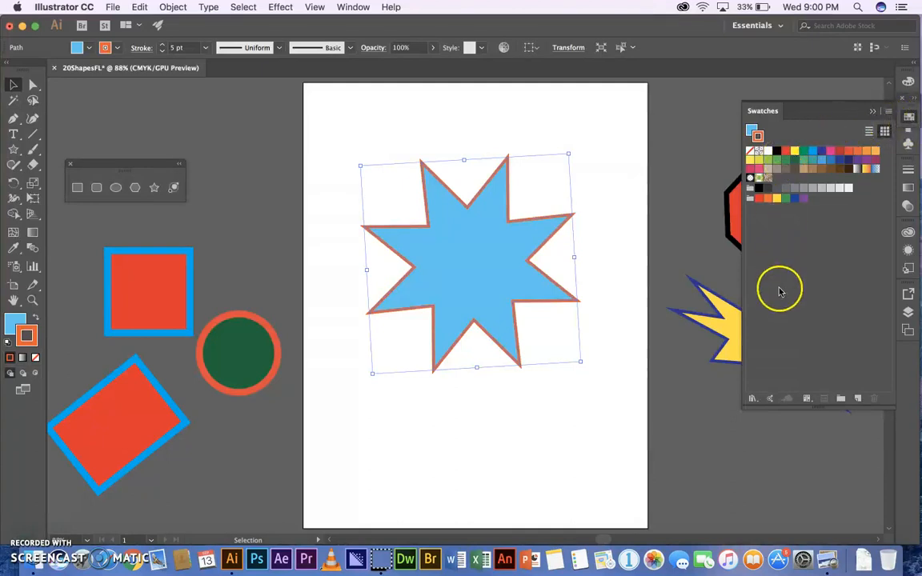
# Load the Corporate swatch library, move it away from the star, and lengthen it to show all its color groups.
pyautogui.click(752, 398)
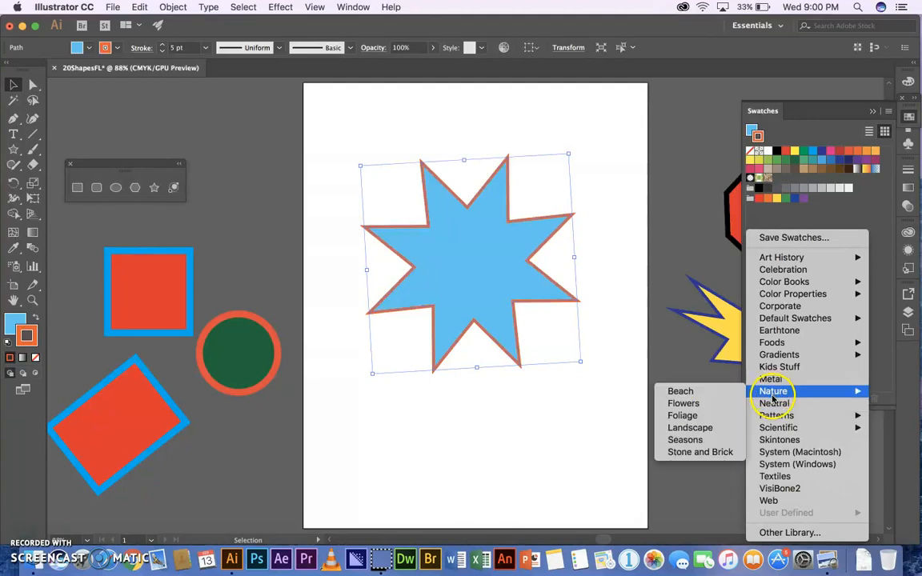
pyautogui.click(781, 307)
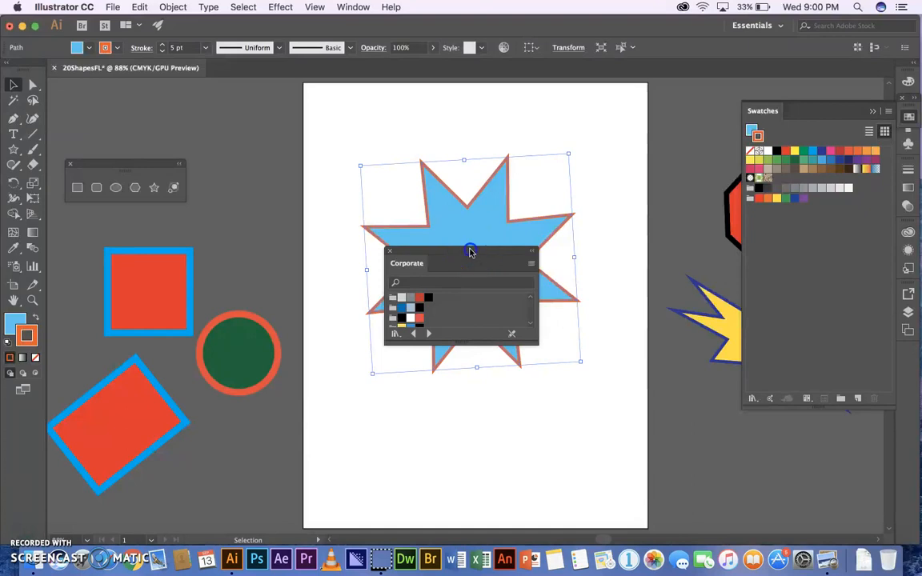
pyautogui.moveTo(470, 252); pyautogui.dragTo(185, 170)
pyautogui.moveTo(176, 256); pyautogui.dragTo(180, 419)
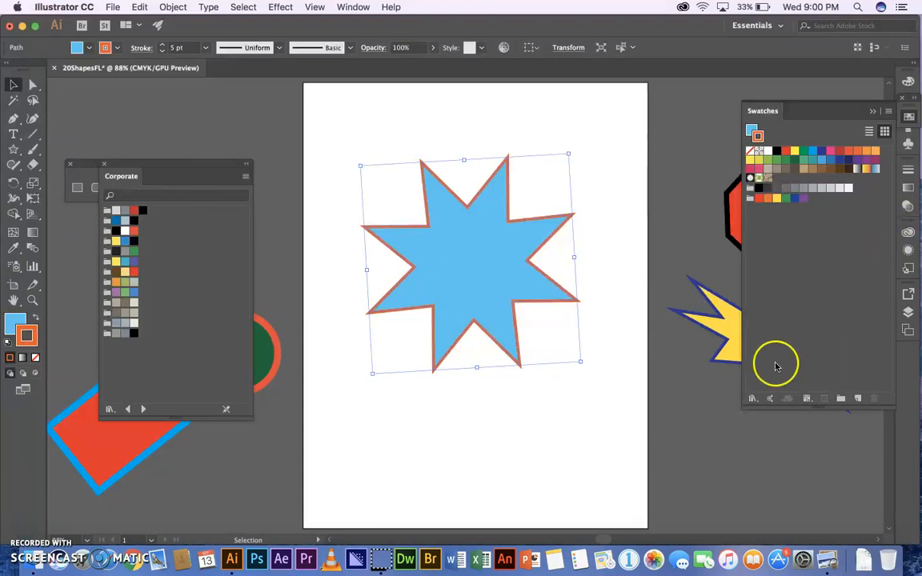
# Load the Nature_Animal Skins pattern library from the Nature patterns.
pyautogui.click(753, 398)
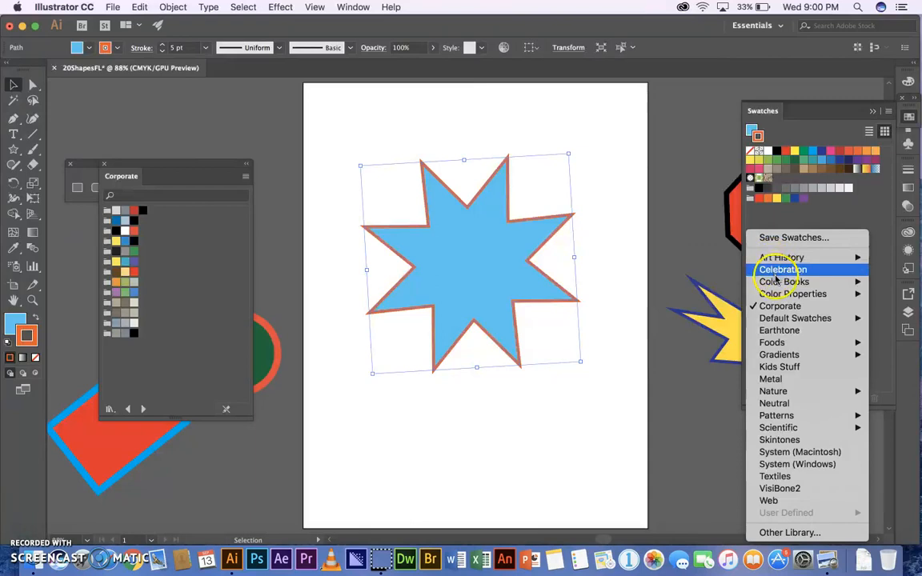
pyautogui.moveTo(789, 320)
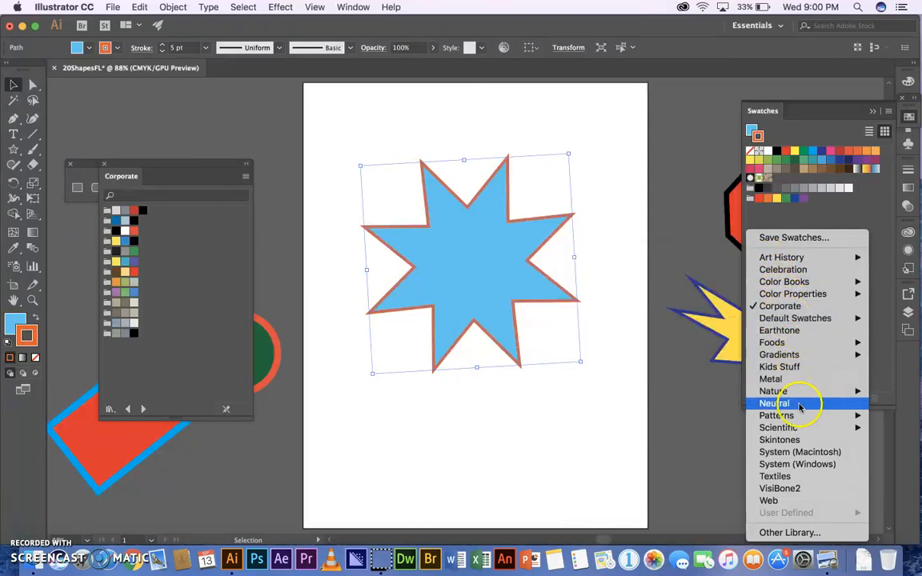
pyautogui.moveTo(799, 417)
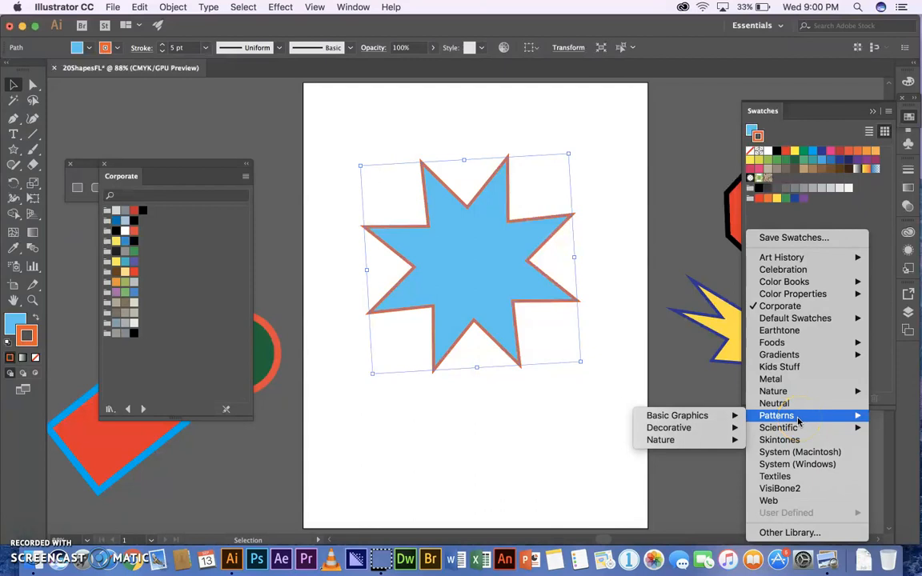
pyautogui.moveTo(685, 442)
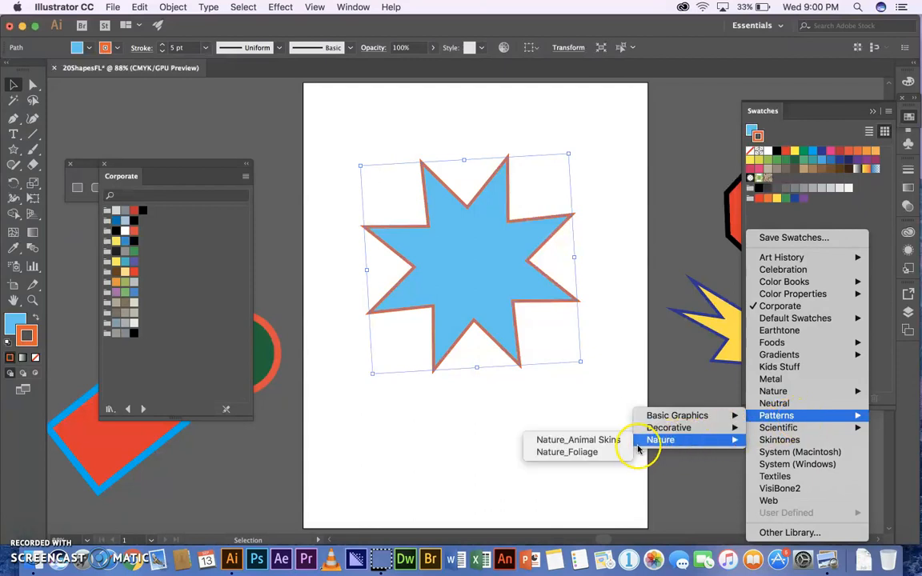
pyautogui.click(553, 440)
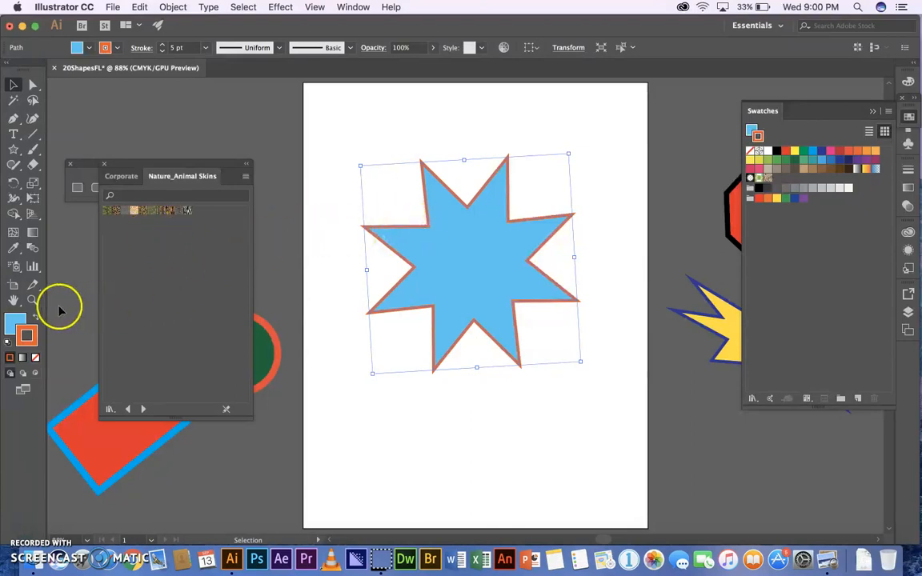
# Increase the star's stroke weight to 13 pt.
pyautogui.click(161, 45)
pyautogui.click(160, 45)
pyautogui.click(161, 45)
pyautogui.click(161, 45)
pyautogui.click(161, 45)
pyautogui.click(160, 45)
pyautogui.click(161, 45)
pyautogui.click(161, 45)
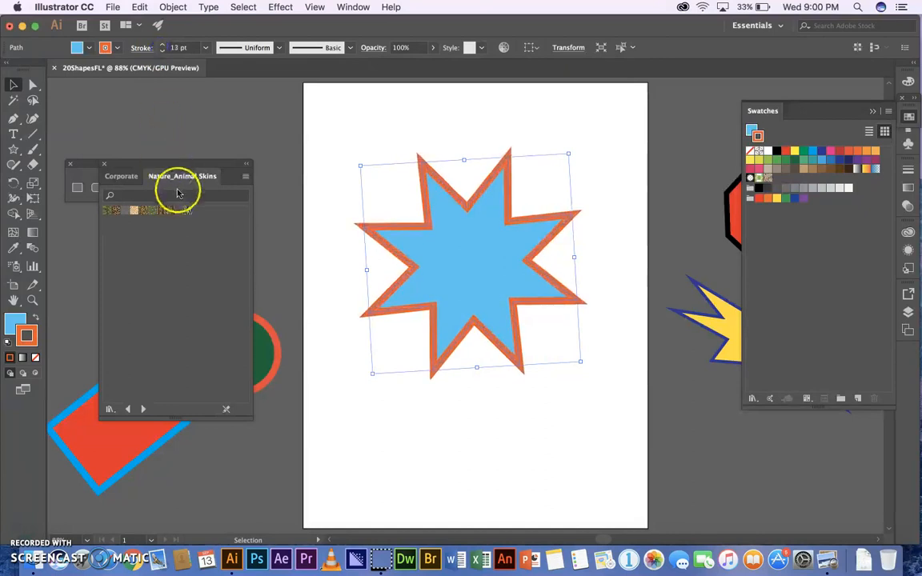
# Try several Nature_Animal Skins patterns on the star's stroke, including the zebra stripes, and settle on the brown snakeskin-like pattern.
pyautogui.click(189, 211)
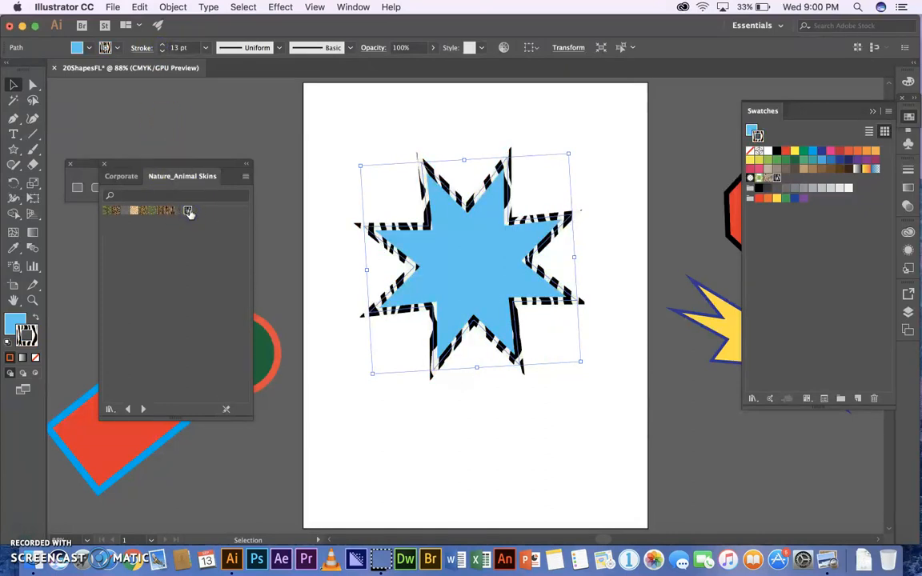
pyautogui.click(182, 213)
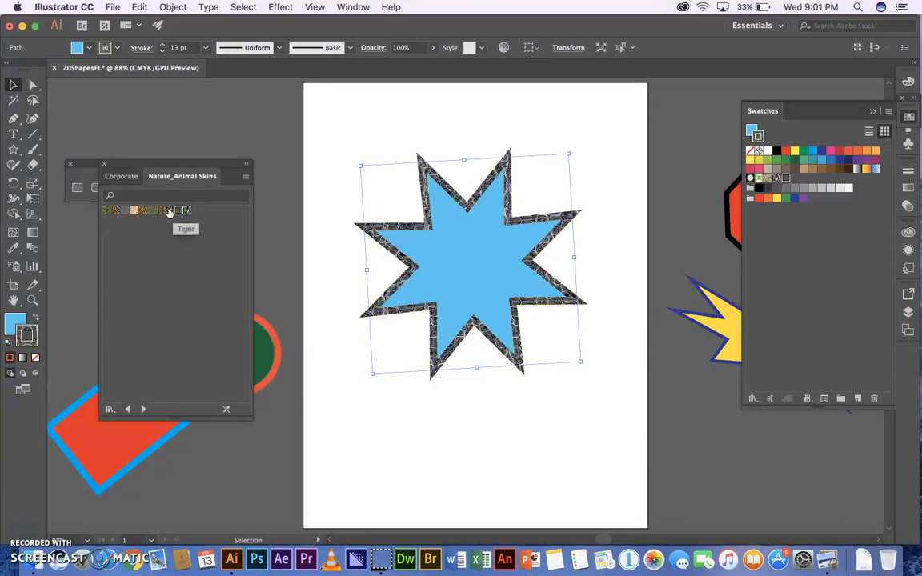
pyautogui.click(161, 211)
pyautogui.click(162, 211)
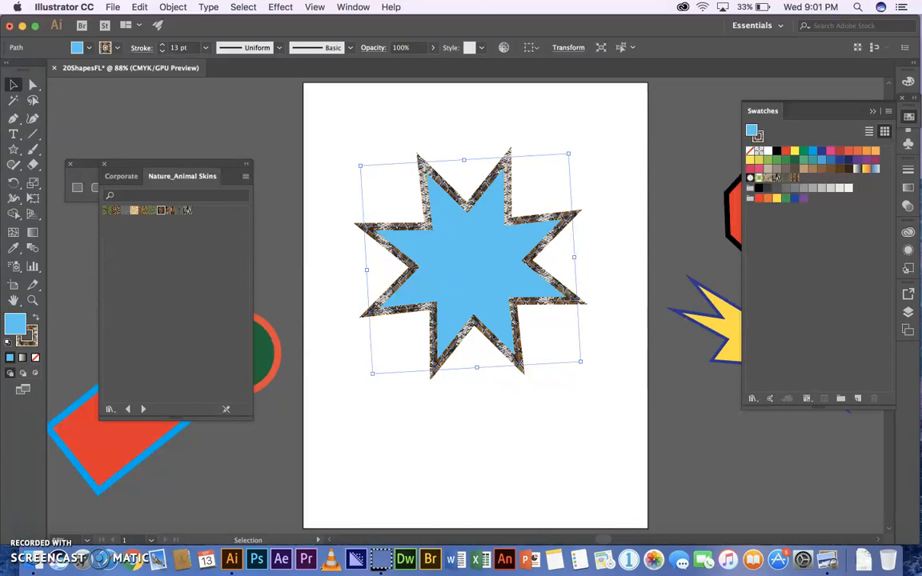
# Try the leopard-spot pattern and then the green peacock-feather pattern as the star's fill.
pyautogui.click(121, 211)
pyautogui.click(141, 212)
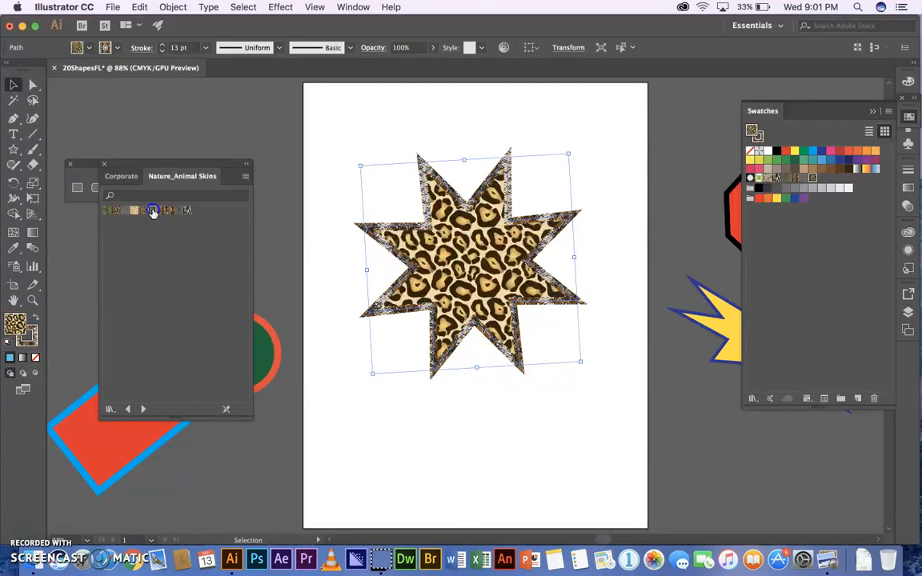
pyautogui.click(152, 211)
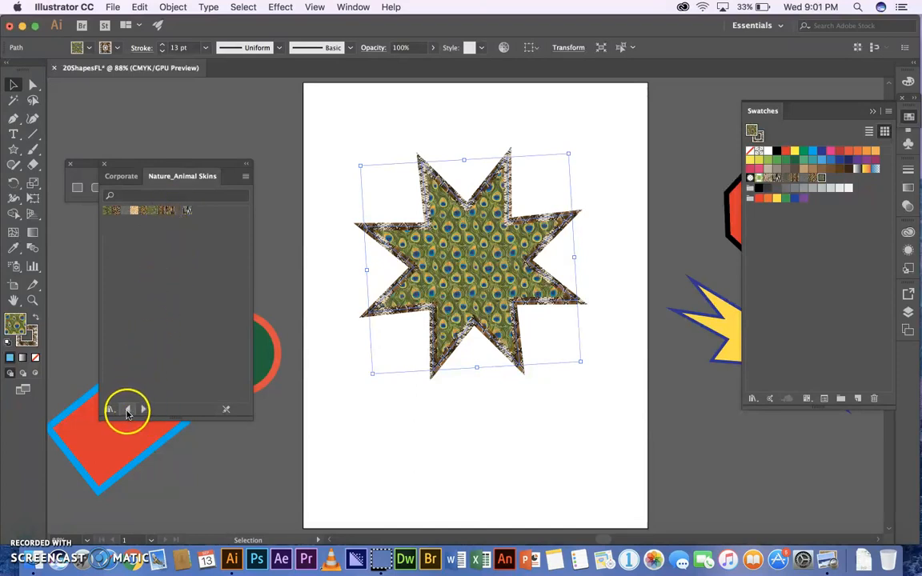
# Go back through the preceding pattern libraries to Basic Graphics_Textures and fill the star with one of its light textures.
pyautogui.click(129, 410)
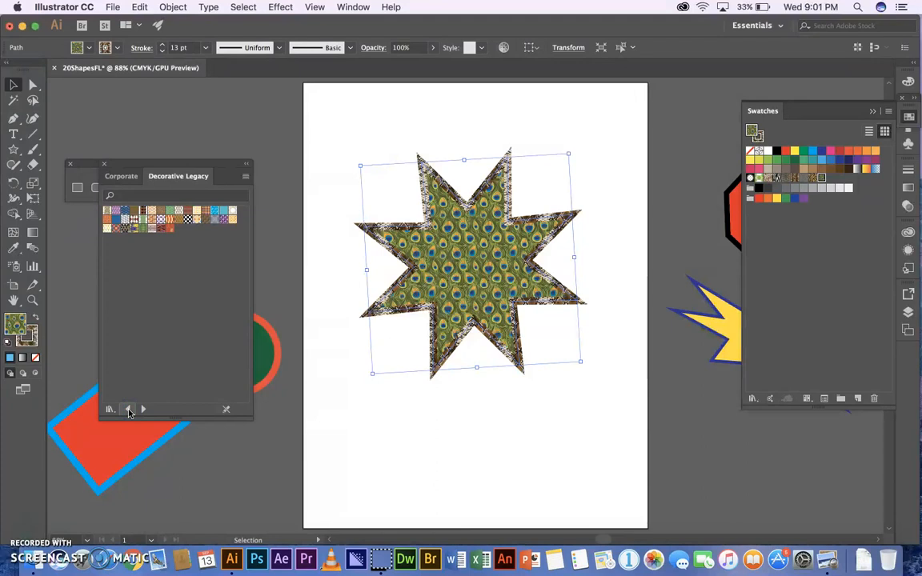
pyautogui.click(130, 410)
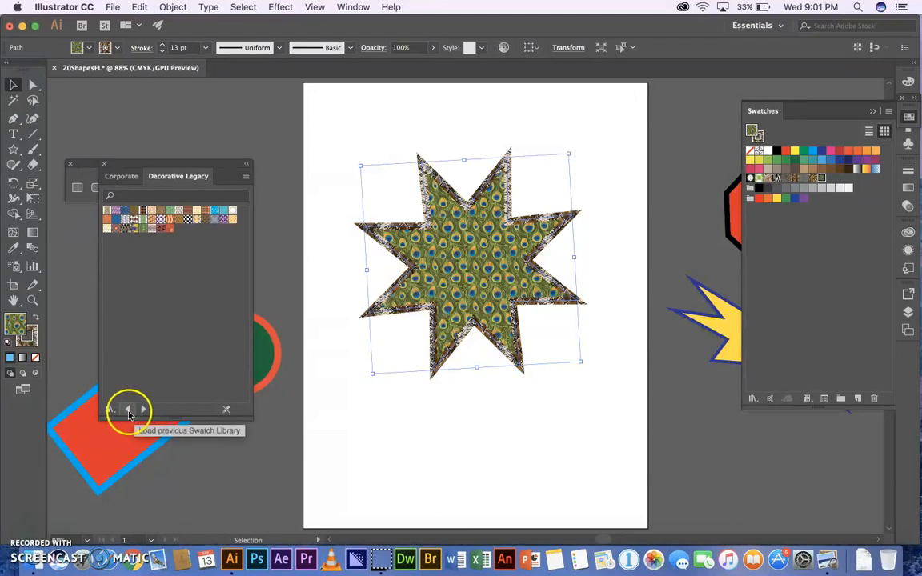
pyautogui.click(129, 410)
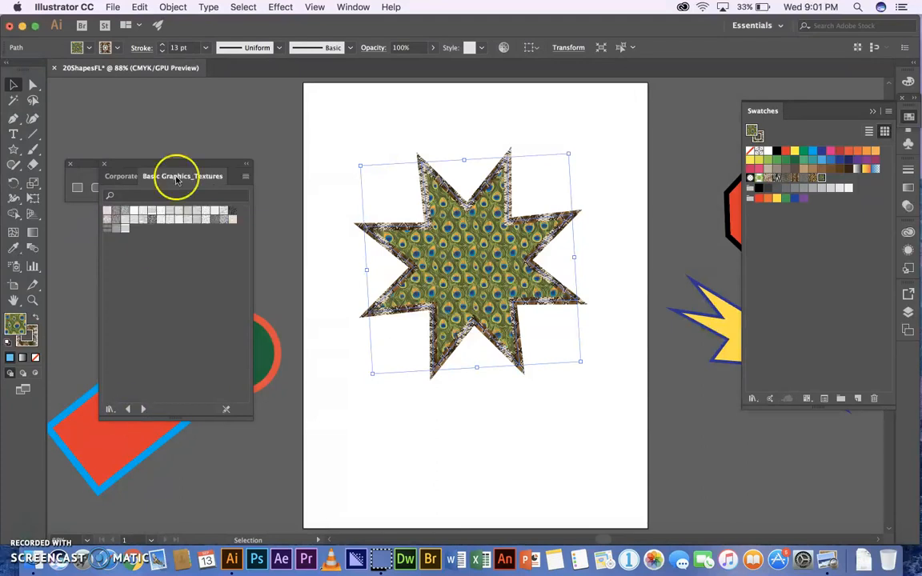
pyautogui.click(172, 223)
# Load the Basic Graphics_Dots pattern library and fill the star with black polka dots on white.
pyautogui.click(127, 408)
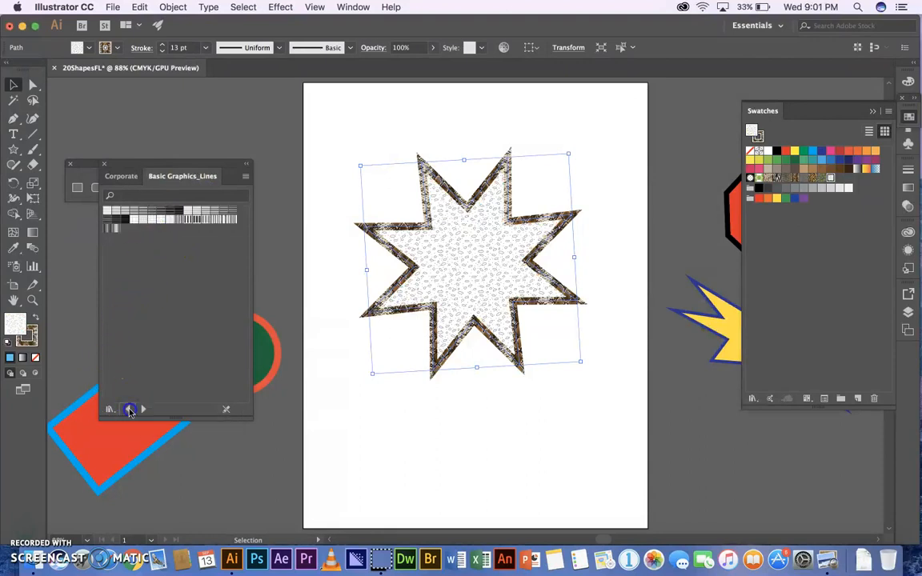
pyautogui.click(129, 410)
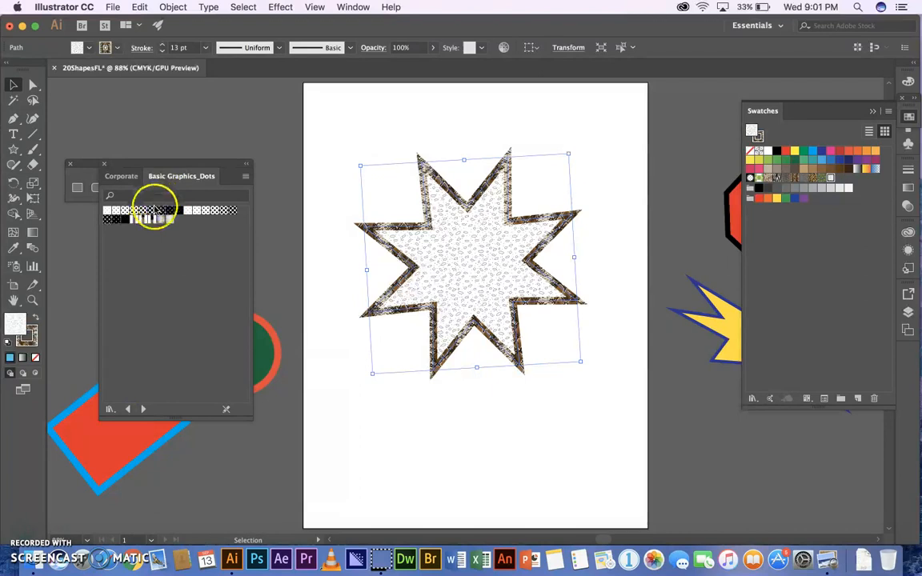
pyautogui.click(142, 212)
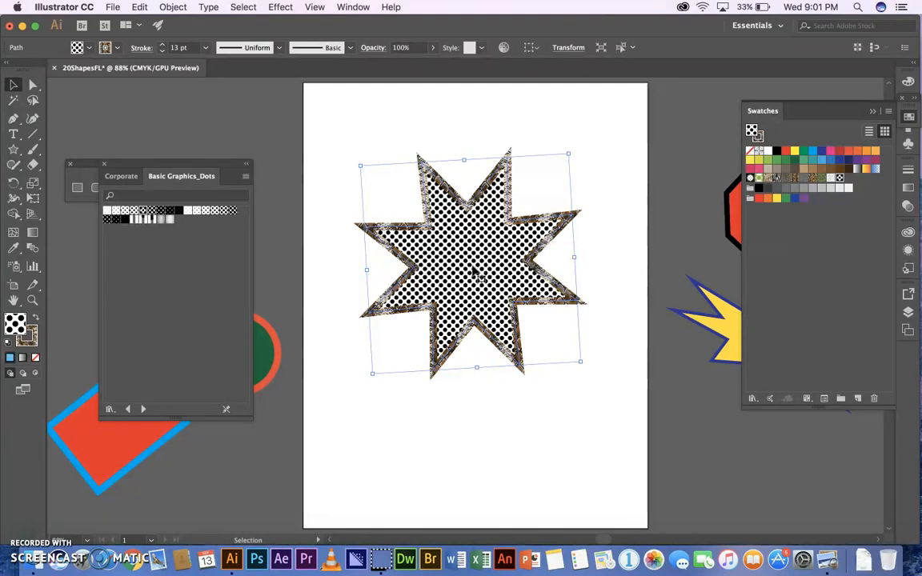
# Separate the Corporate swatch library from Basic Graphics_Dots and move both down, clear of the shape tools.
pyautogui.moveTo(120, 176); pyautogui.dragTo(114, 245)
pyautogui.click(163, 175)
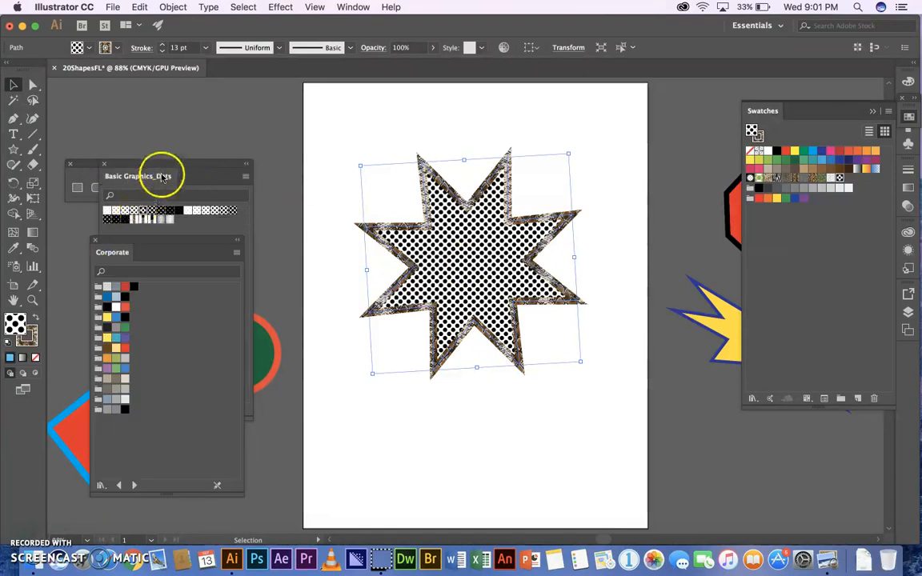
pyautogui.moveTo(173, 165); pyautogui.dragTo(208, 331)
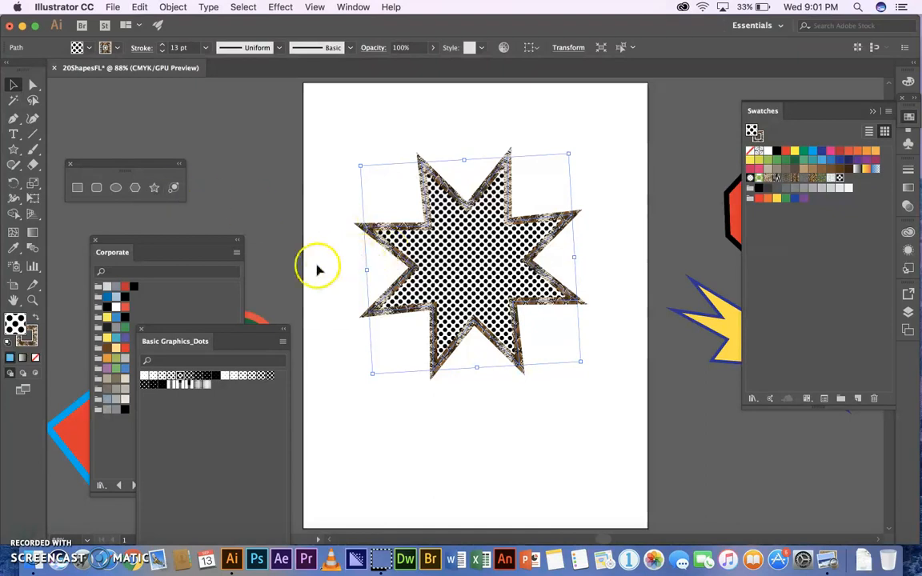
# Move the green circle onto the artboard over the star's left points, and save the document as 20ShapesFL.ai in Documents.
pyautogui.moveTo(264, 320)
pyautogui.mouseDown()
pyautogui.moveTo(253, 317)
pyautogui.moveTo(319, 259)
pyautogui.moveTo(367, 245)
pyautogui.mouseUp()
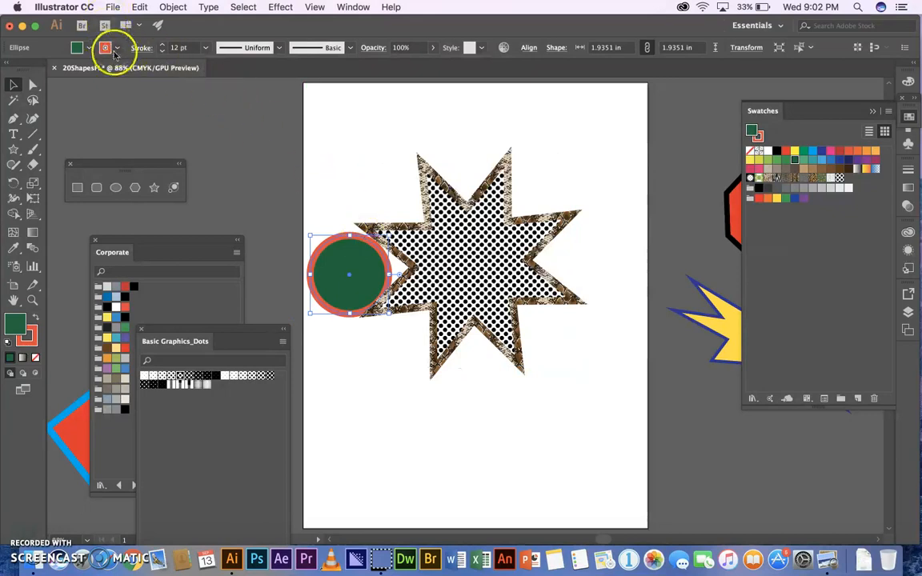
pyautogui.press('super+s')
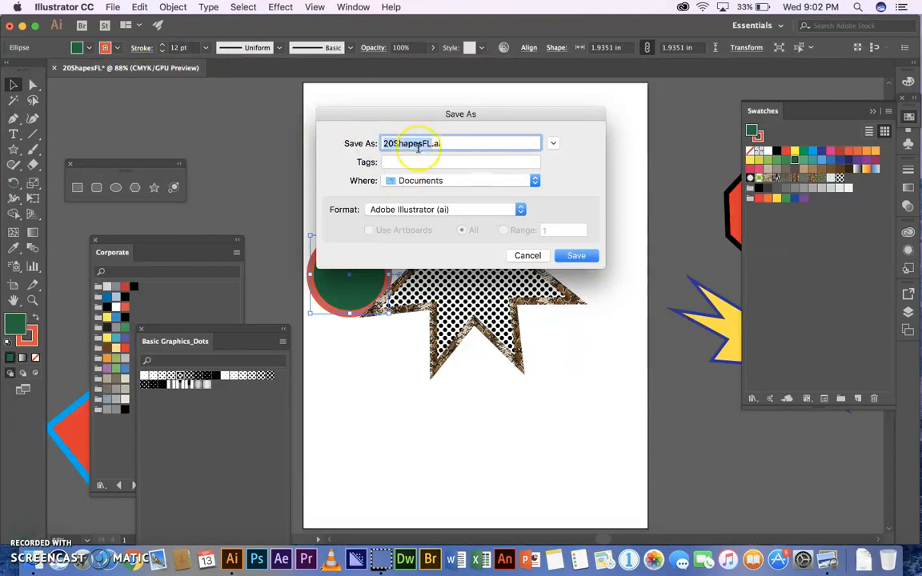
pyautogui.click(572, 256)
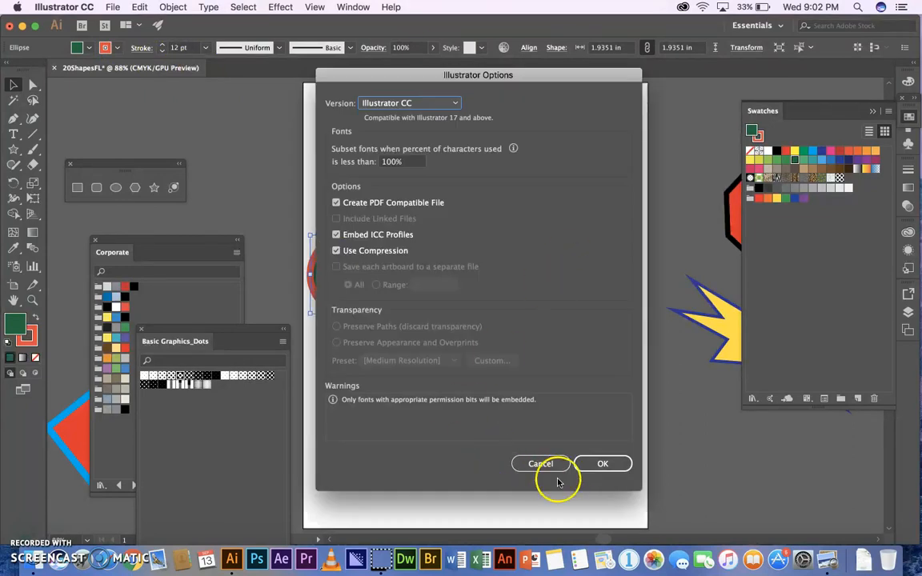
pyautogui.click(612, 464)
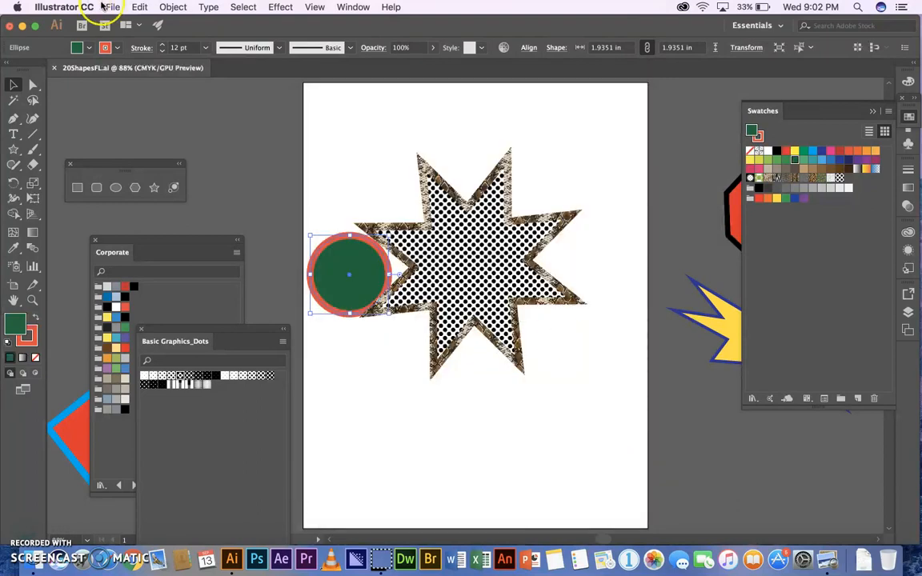
# Start a Save for Web (Legacy) export of the artboard with the JPEG High preset.
pyautogui.click(112, 7)
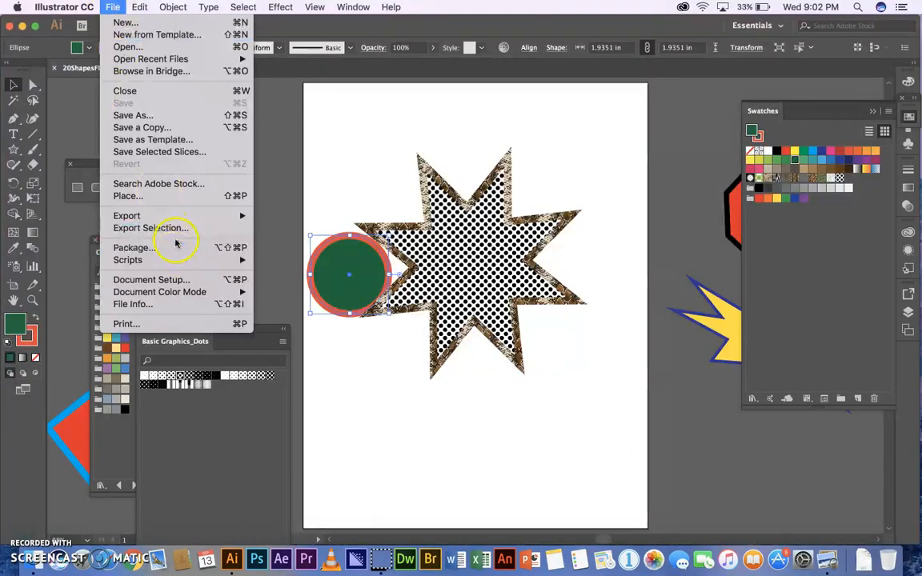
pyautogui.moveTo(180, 216)
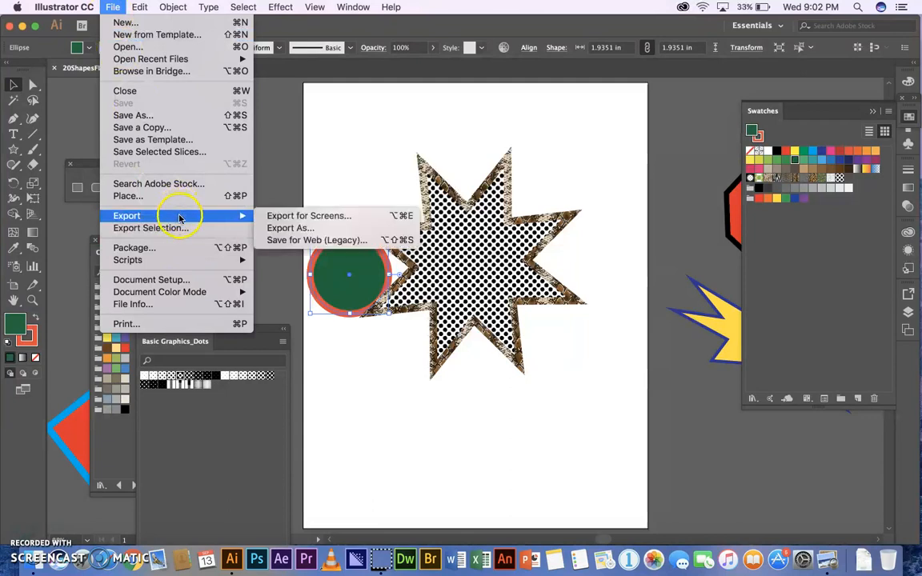
pyautogui.click(311, 241)
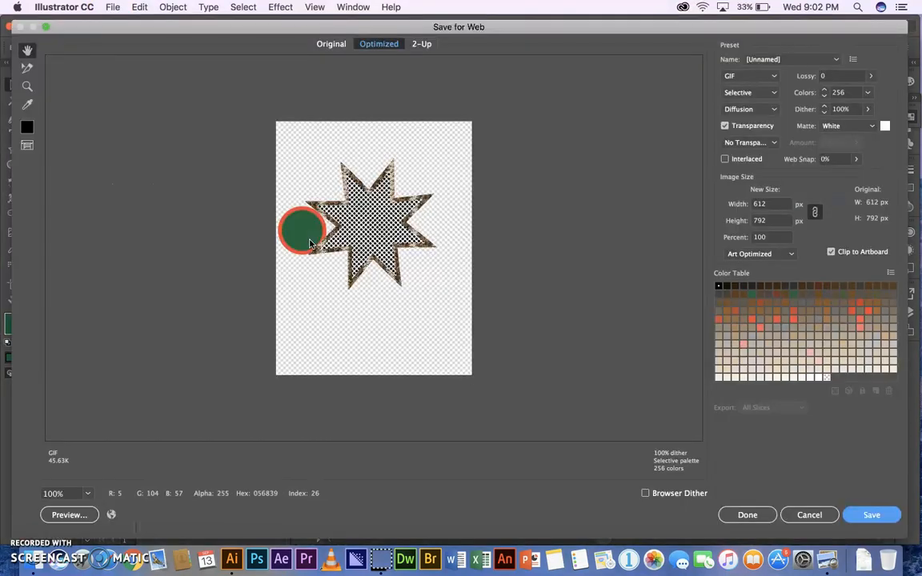
pyautogui.click(815, 60)
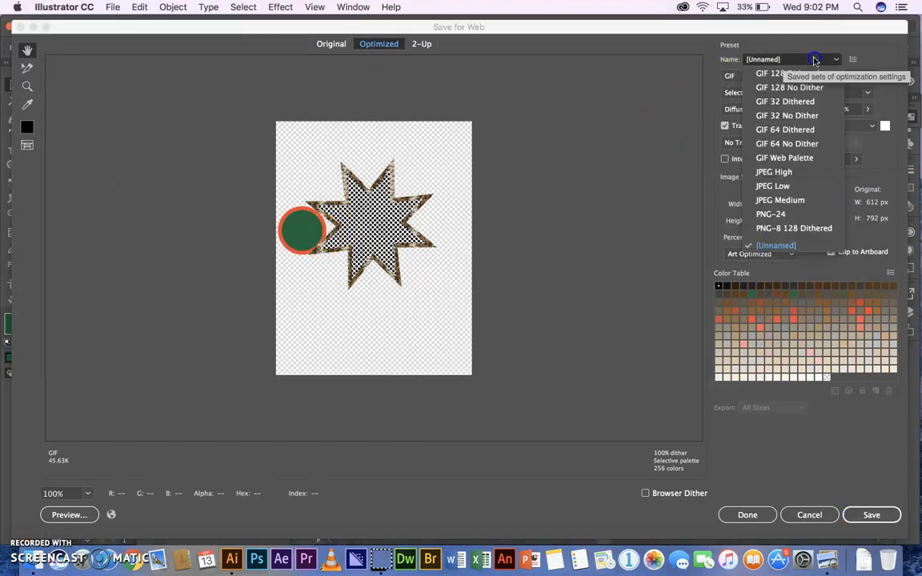
pyautogui.click(786, 173)
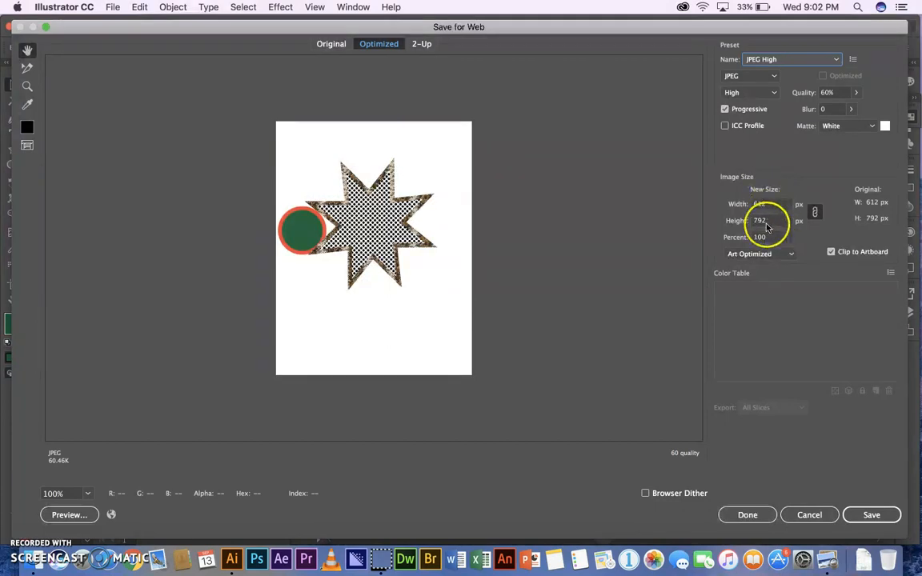
# Set the exported image width to 250 px and save it as 20ShapesFL in Documents.
pyautogui.click(764, 205)
pyautogui.moveTo(765, 207); pyautogui.dragTo(753, 208)
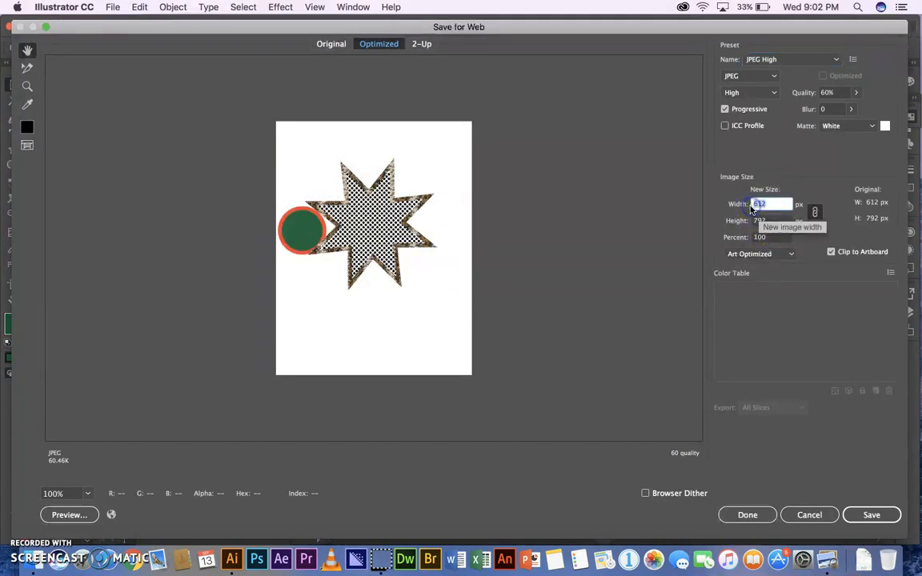
pyautogui.write('250')
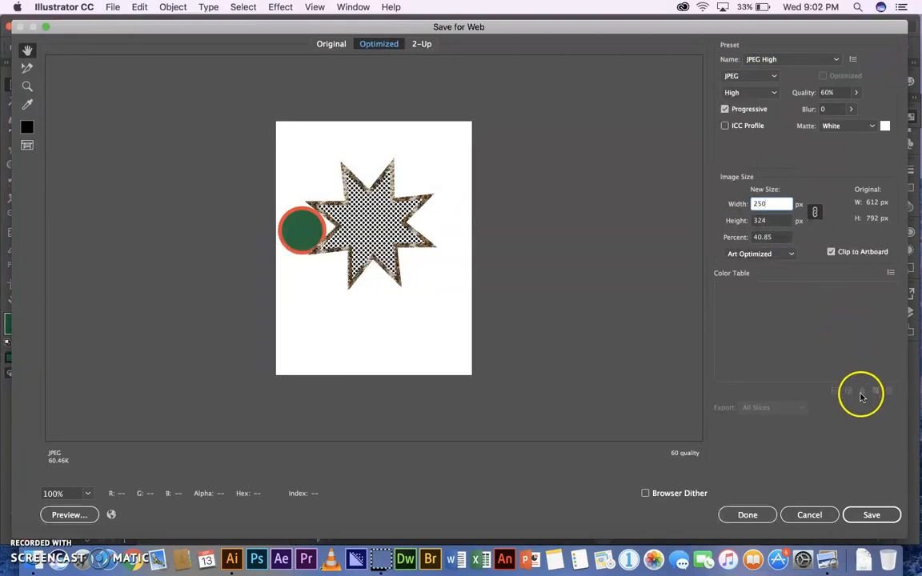
pyautogui.click(871, 515)
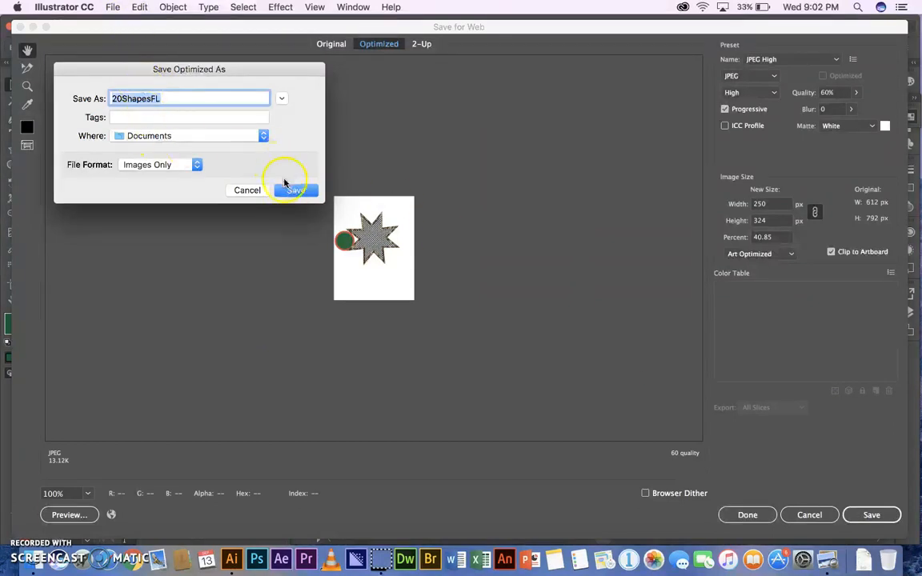
pyautogui.click(284, 183)
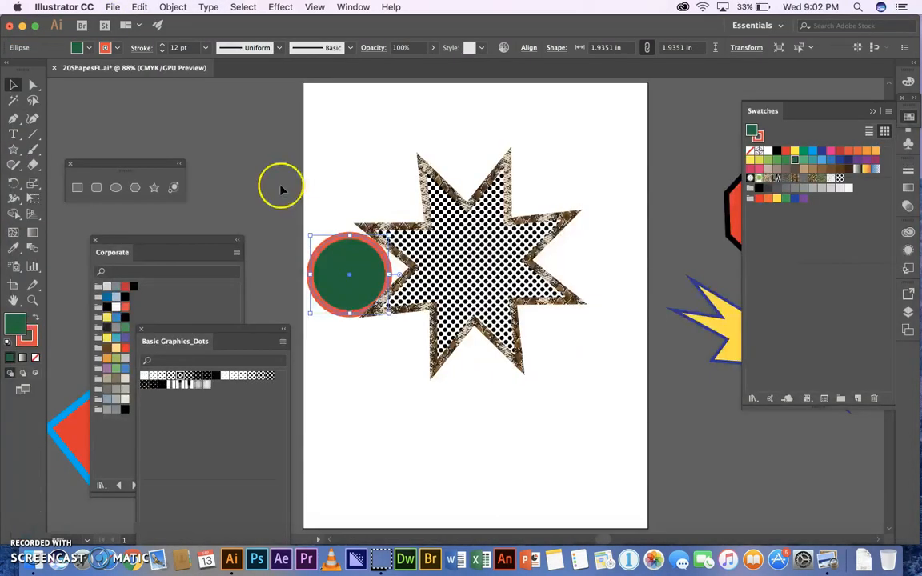
# Switch to Chrome and open the WebStarts login page through the class website's links.
pyautogui.click(131, 566)
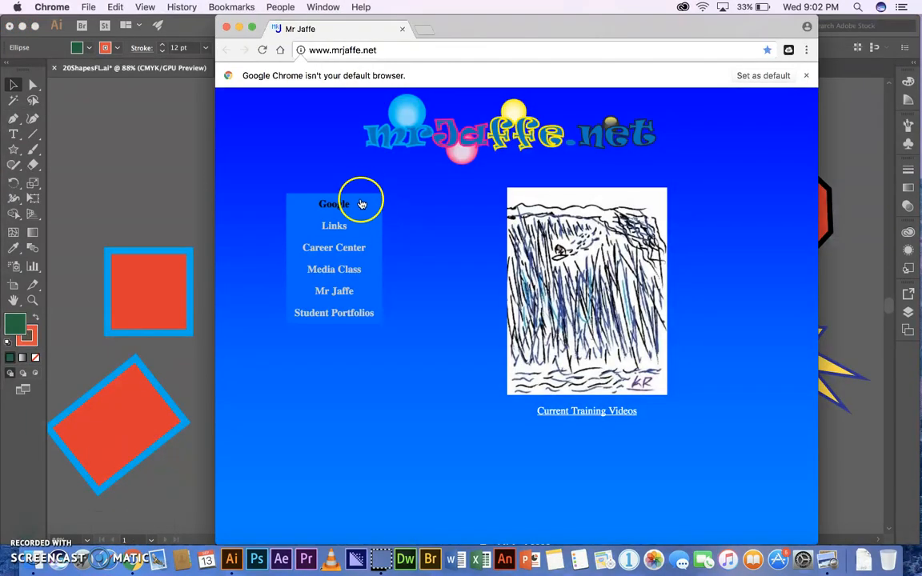
pyautogui.moveTo(371, 223)
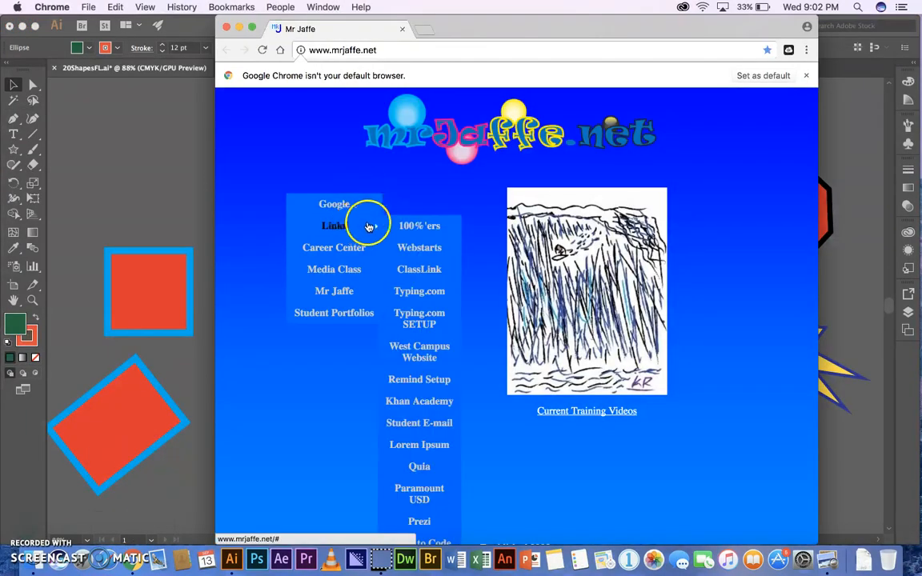
pyautogui.click(412, 249)
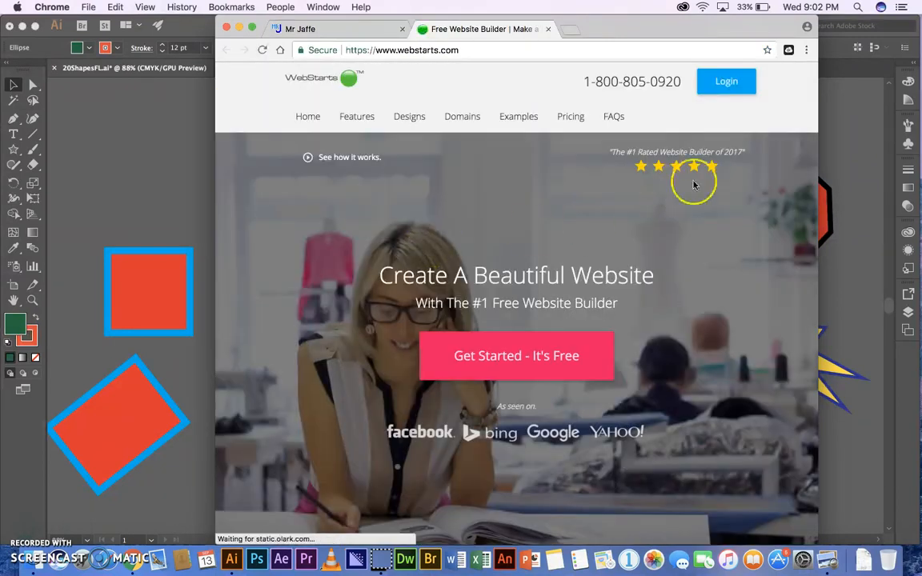
pyautogui.click(730, 80)
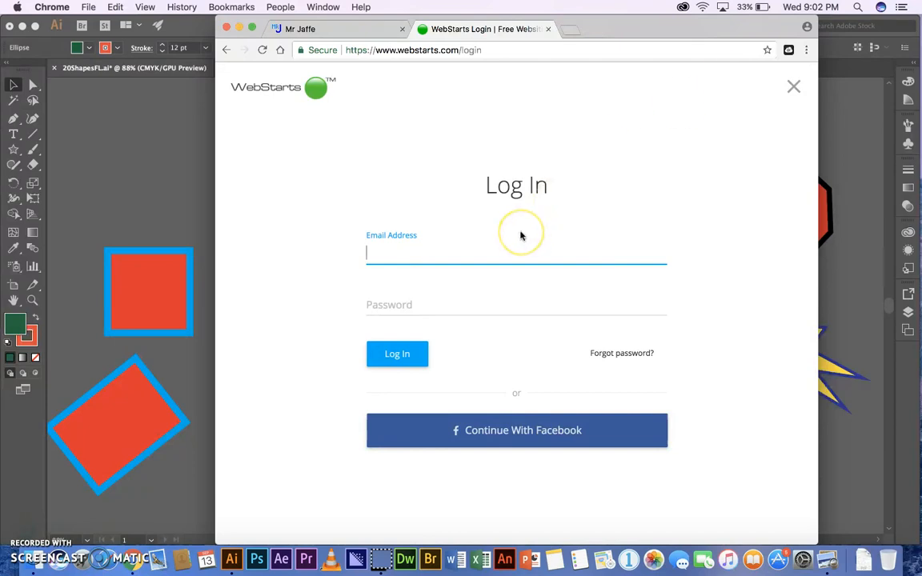
# Fill in the account's e-mail address on the WebStarts login form.
pyautogui.write('dr')
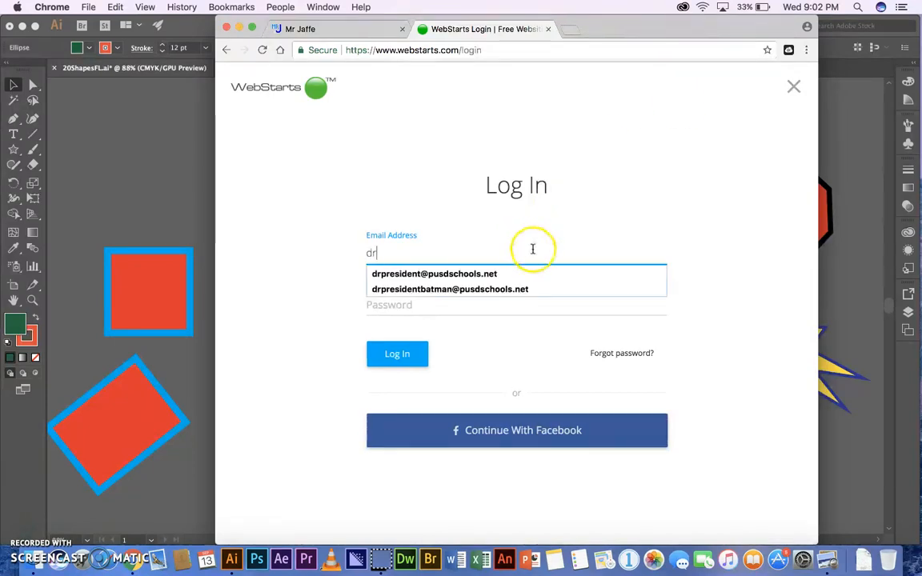
pyautogui.click(478, 273)
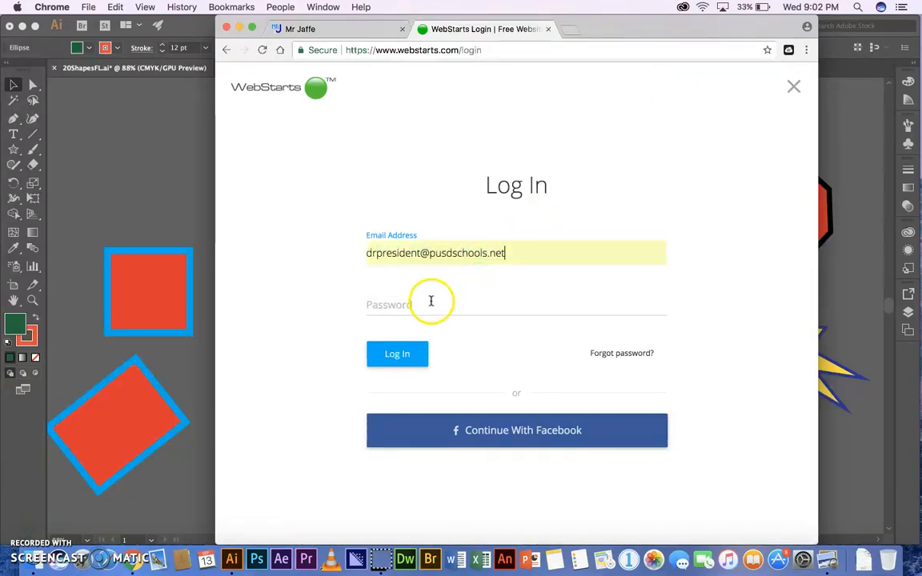